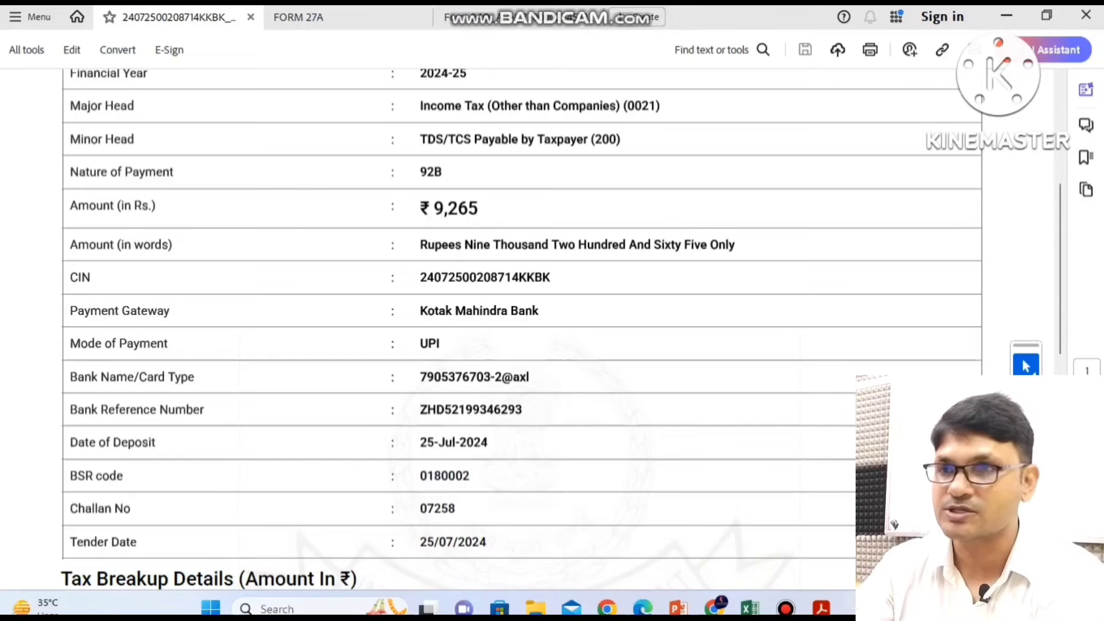
Draw red tick marks beside the BSR code, challan number and tender date on the tax challan receipt.
key(ctrl+alt+d)
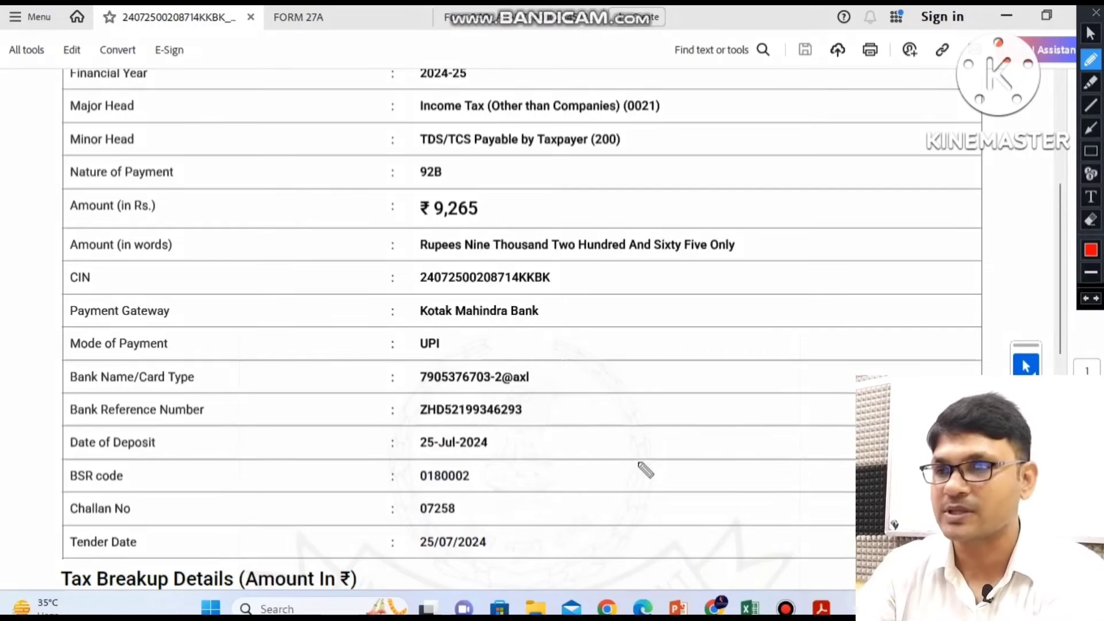
click(486, 477)
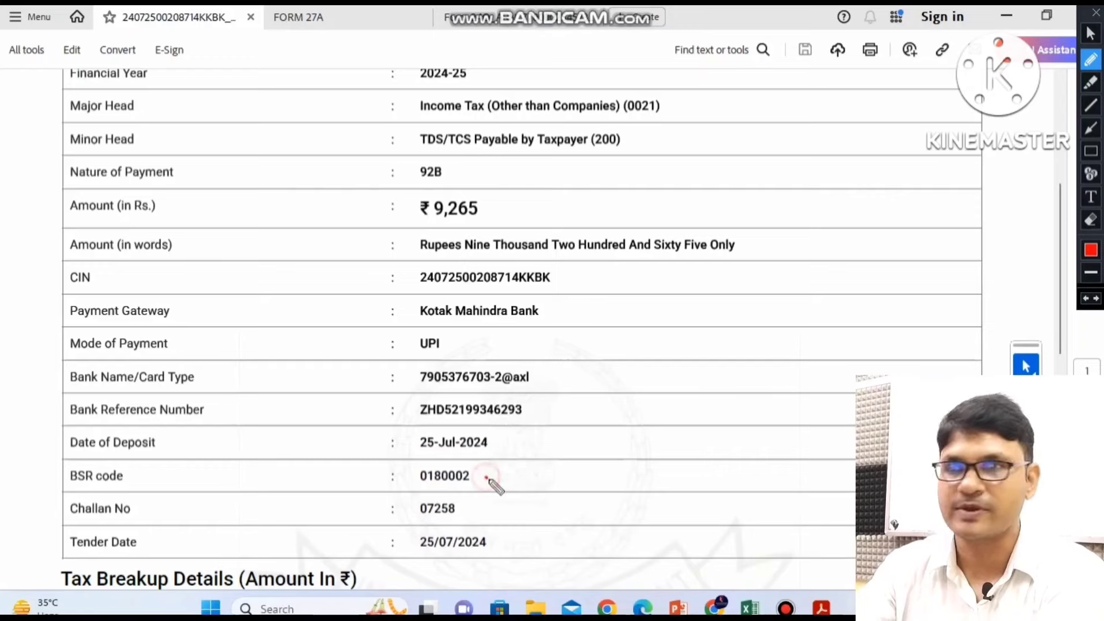
drag(487, 479, 512, 460)
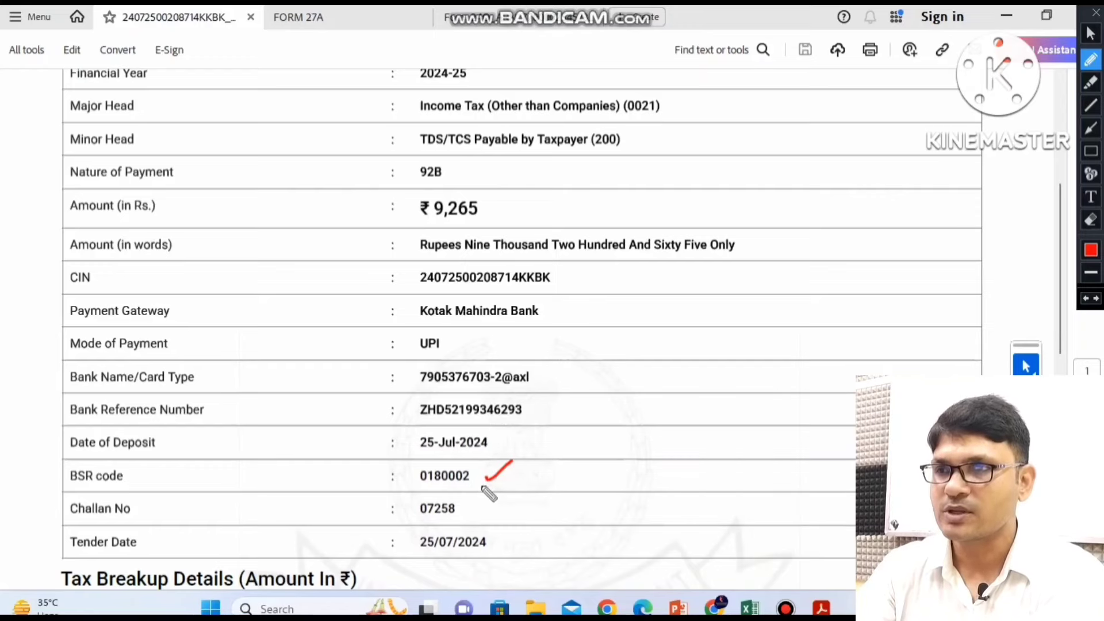
drag(474, 510, 509, 494)
click(497, 549)
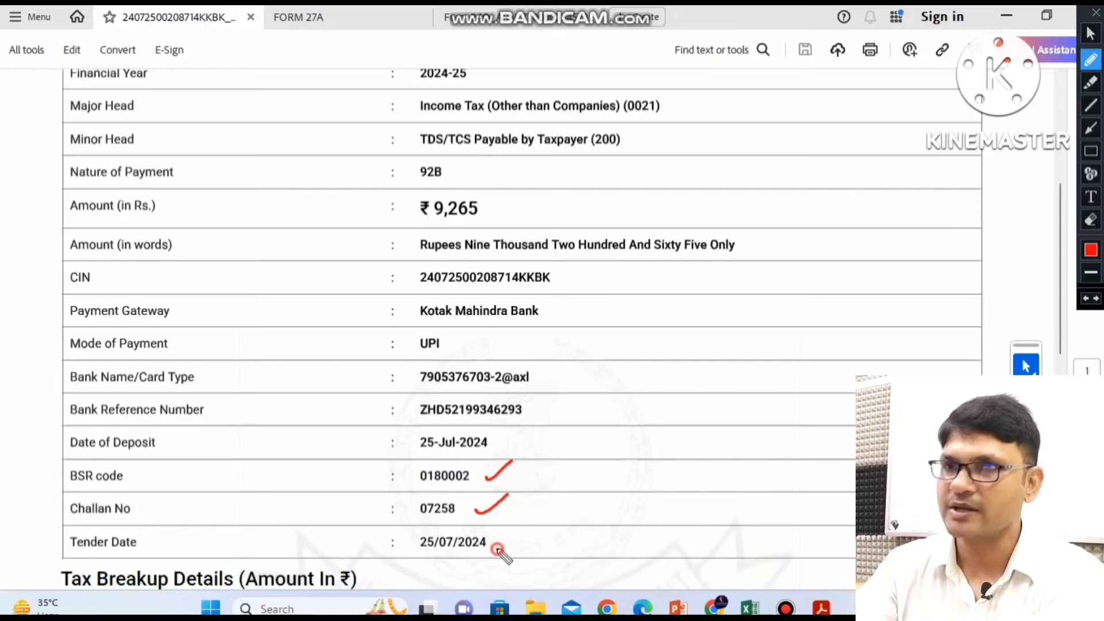
drag(497, 549, 537, 523)
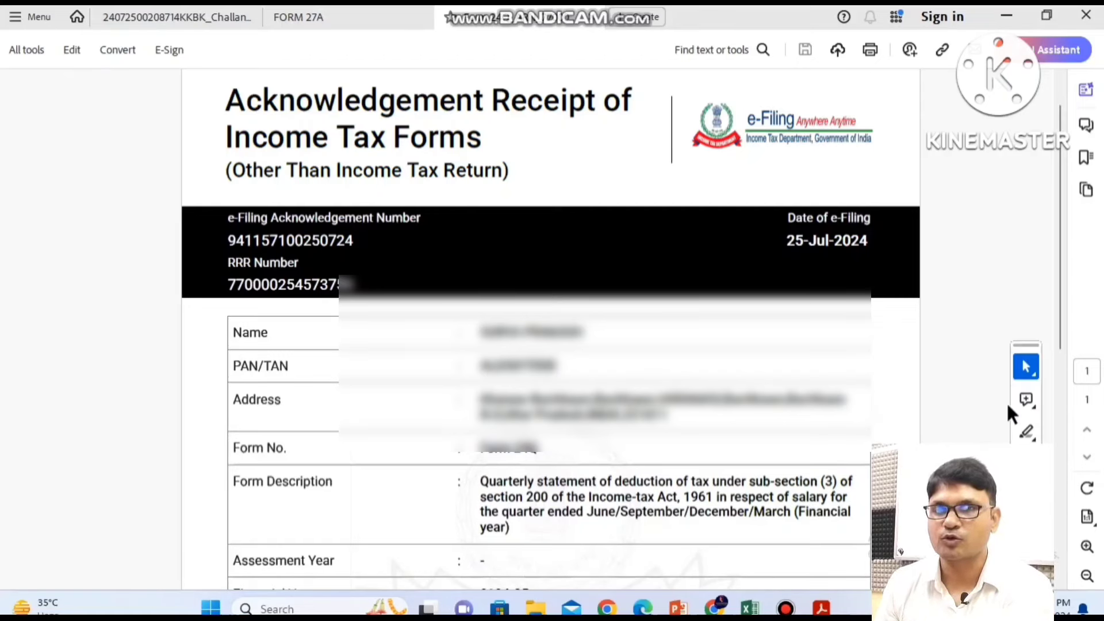
Mark the RRR number and the PAN/TAN row in red on the Form 24Q acknowledgement receipt.
key(ctrl+alt+d)
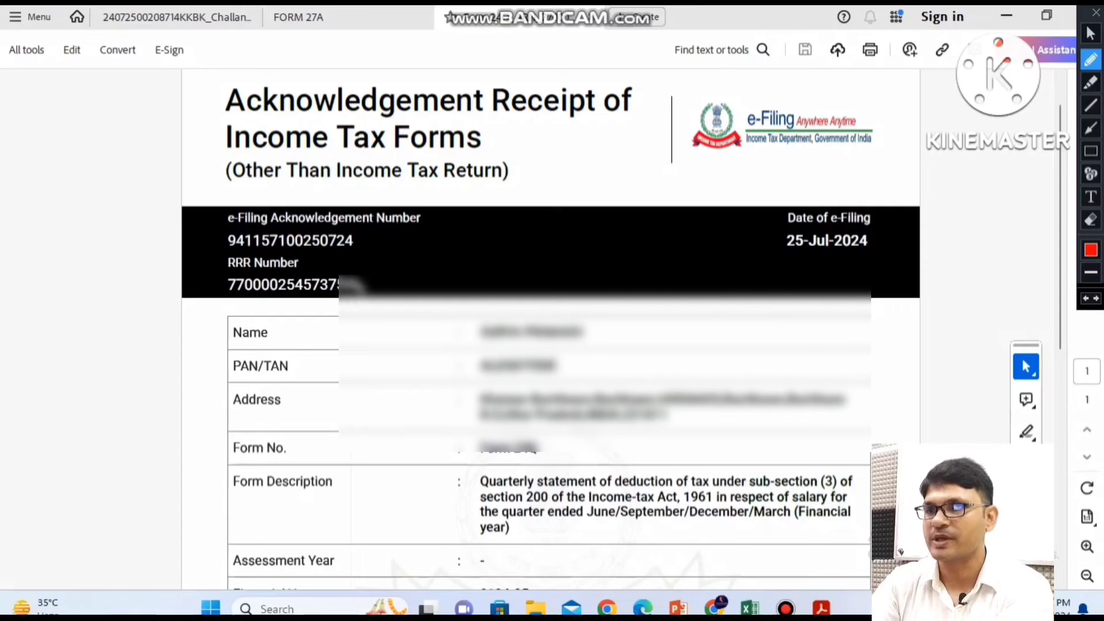
drag(352, 287, 390, 266)
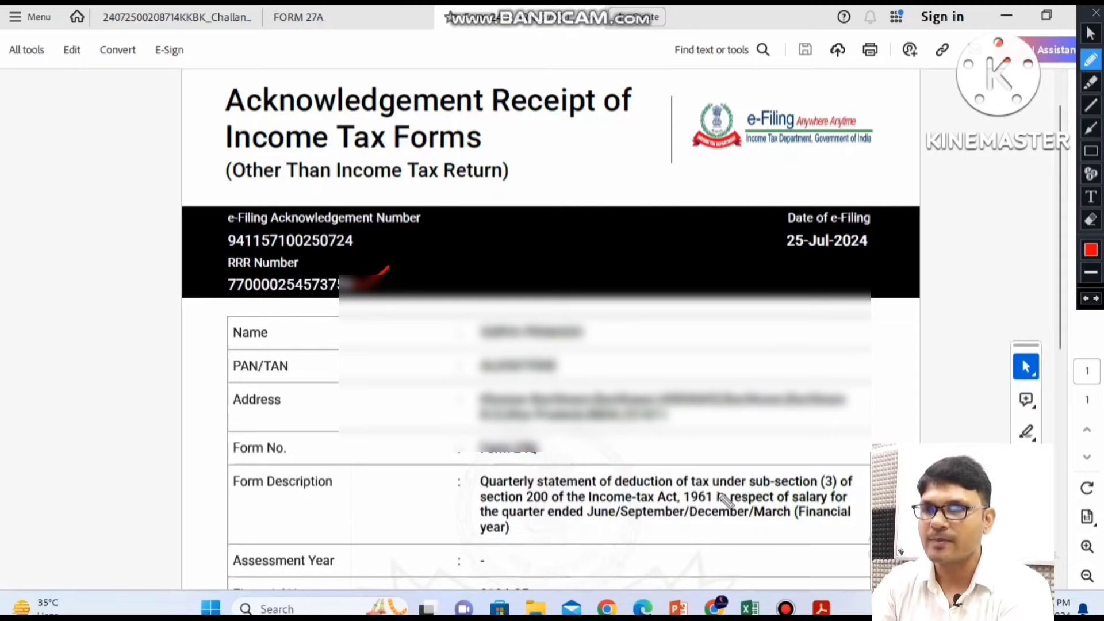
mouse_move(555, 361)
mouse_down()
mouse_move(575, 381)
mouse_move(609, 348)
mouse_up()
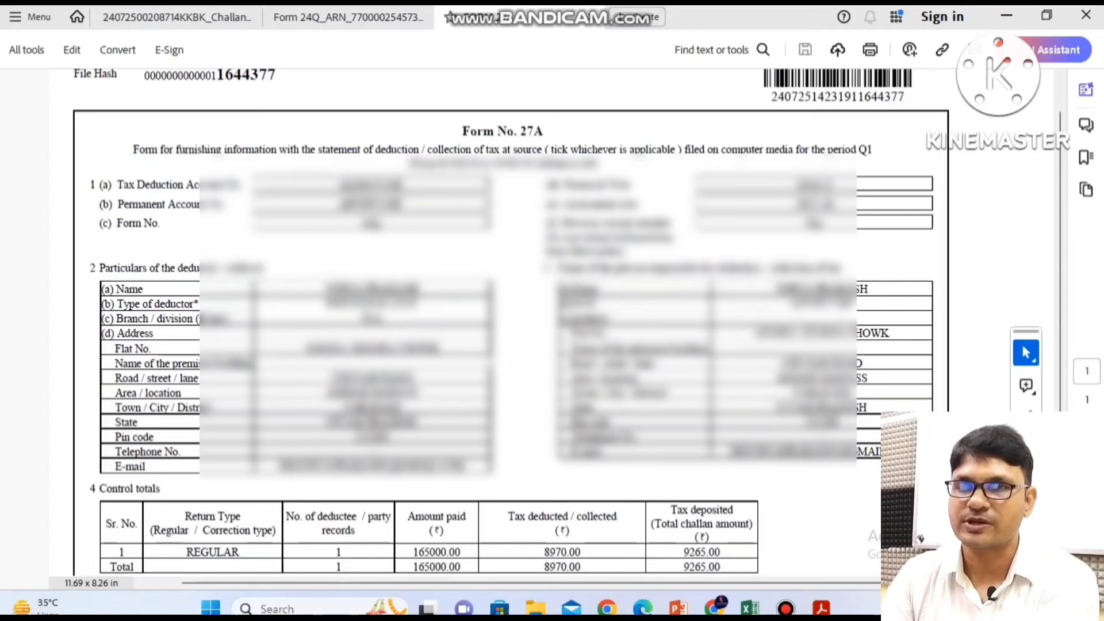
Draw red ticks beside the Form No. 27A title and its amount paid and tax deducted figures.
key(ctrl+alt+d)
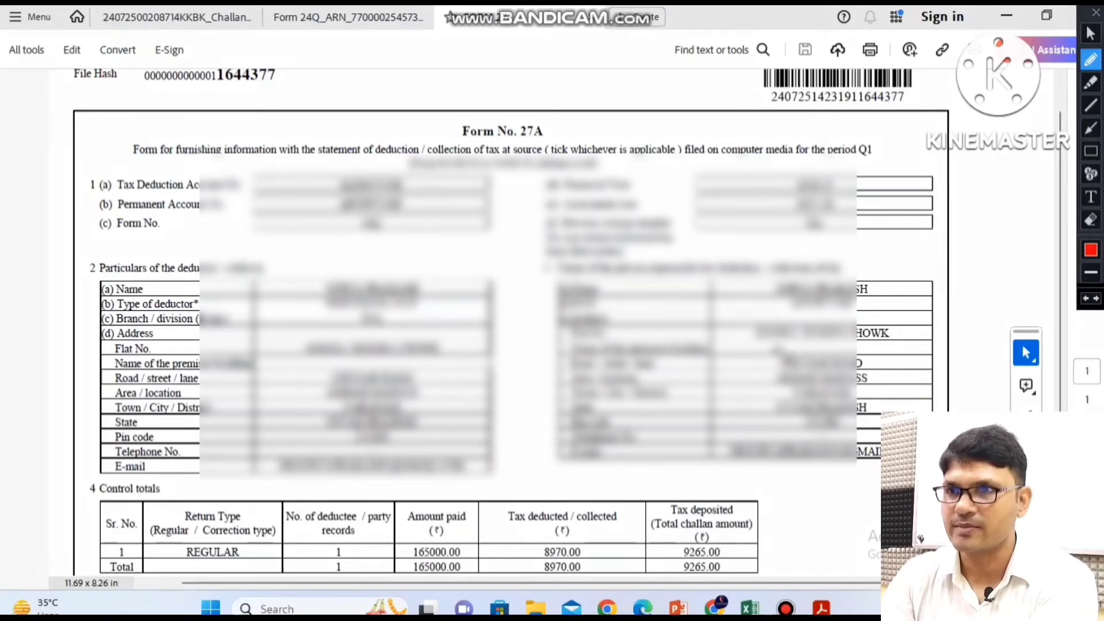
drag(553, 131, 575, 110)
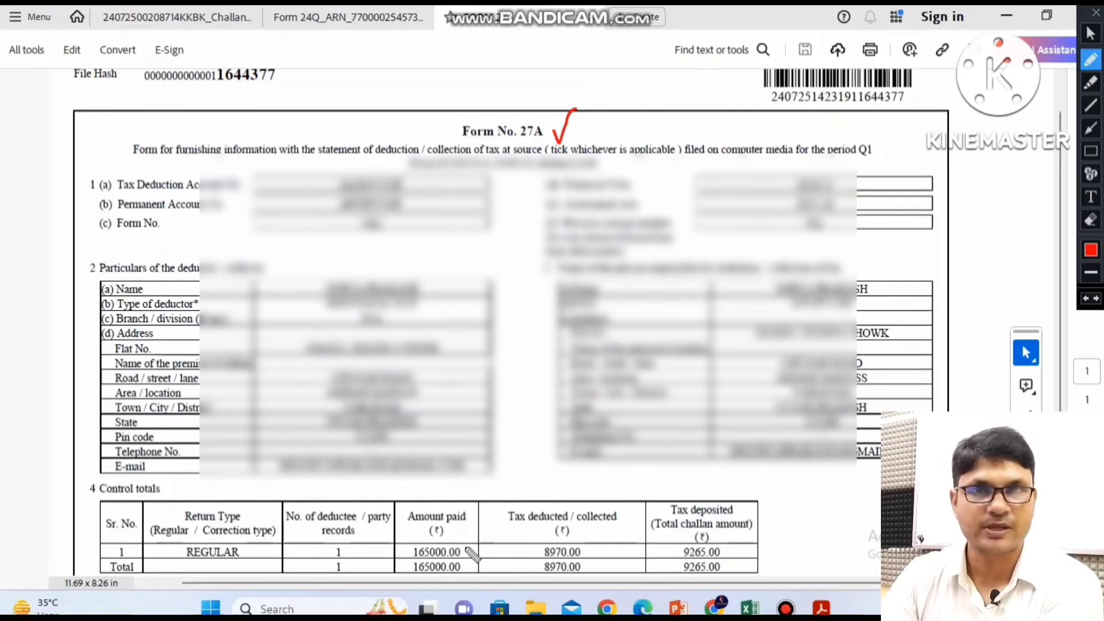
drag(467, 551, 489, 533)
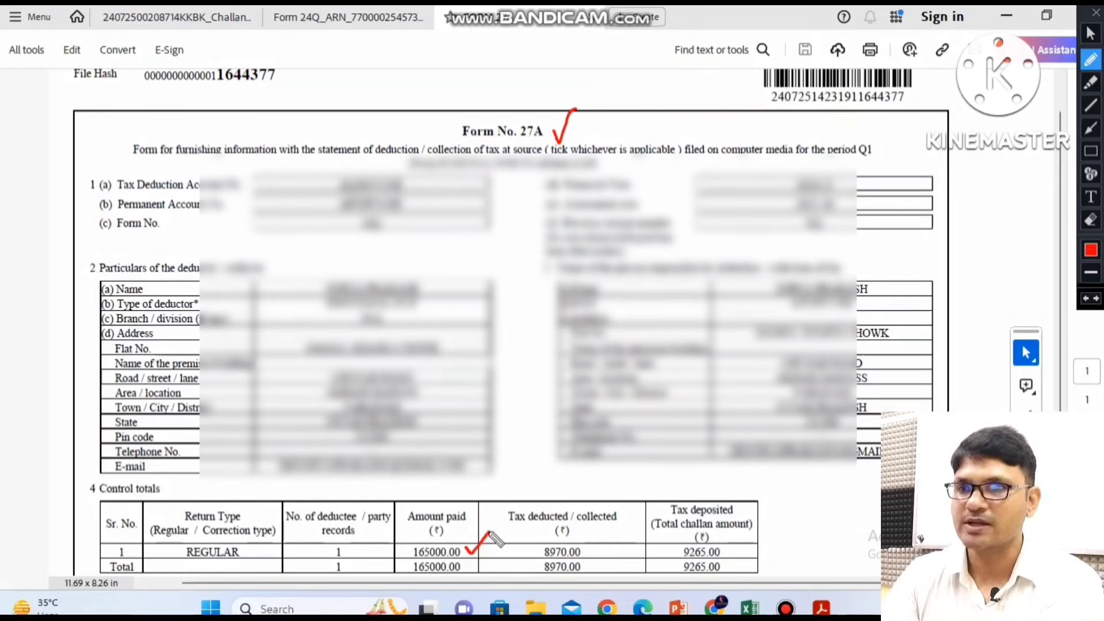
drag(591, 550, 621, 538)
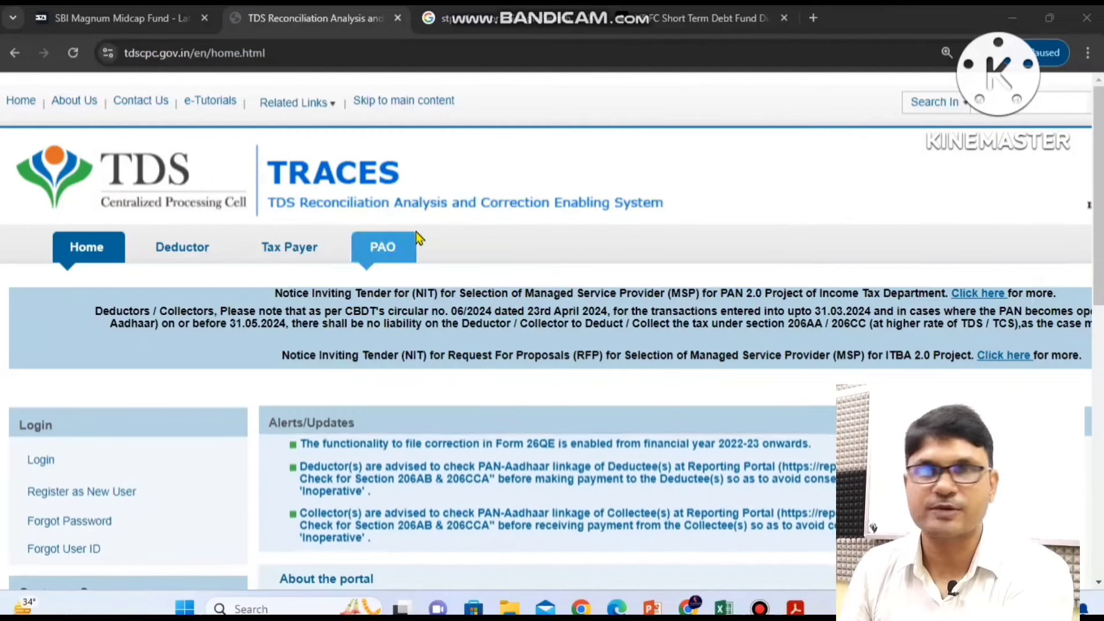
Start new-user registration as a Deductor on the TRACES portal and view the TAN validation form.
click(379, 242)
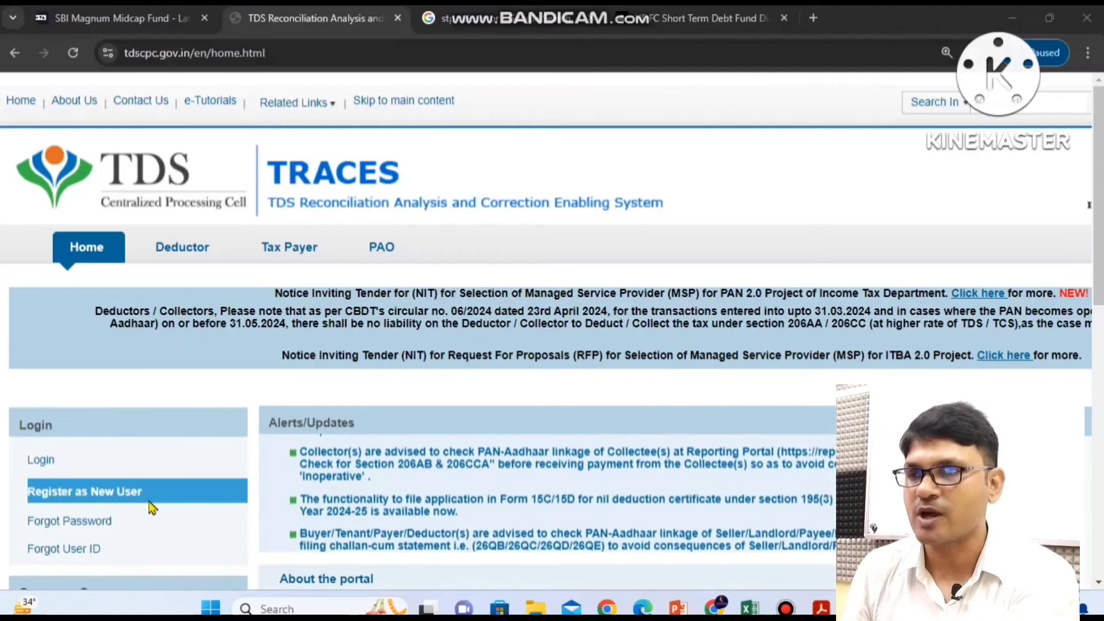
mouse_move(114, 504)
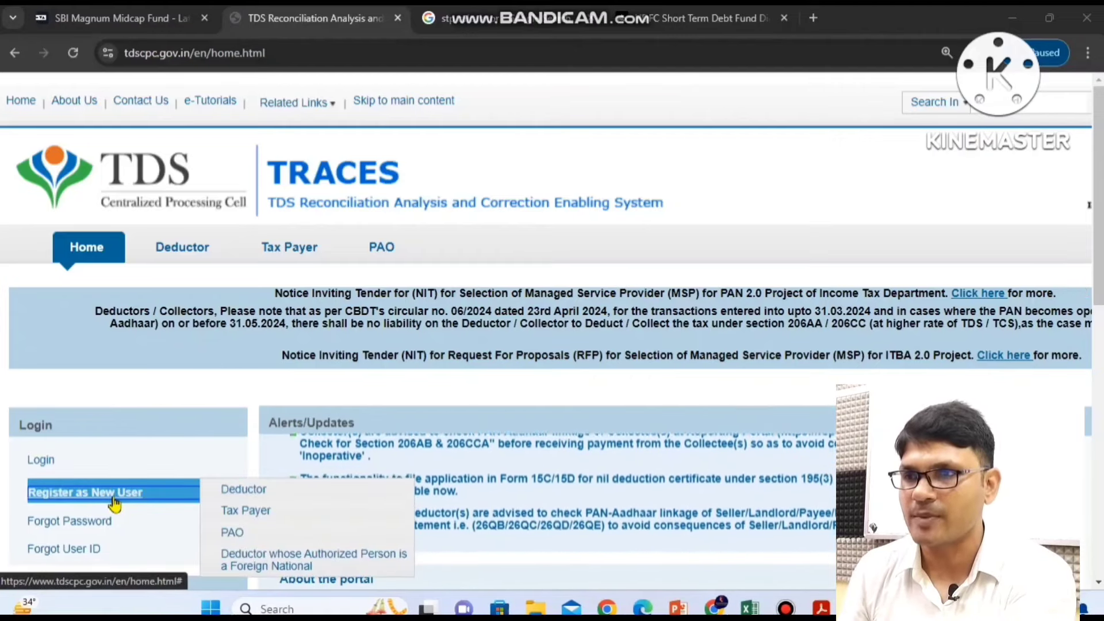
click(241, 491)
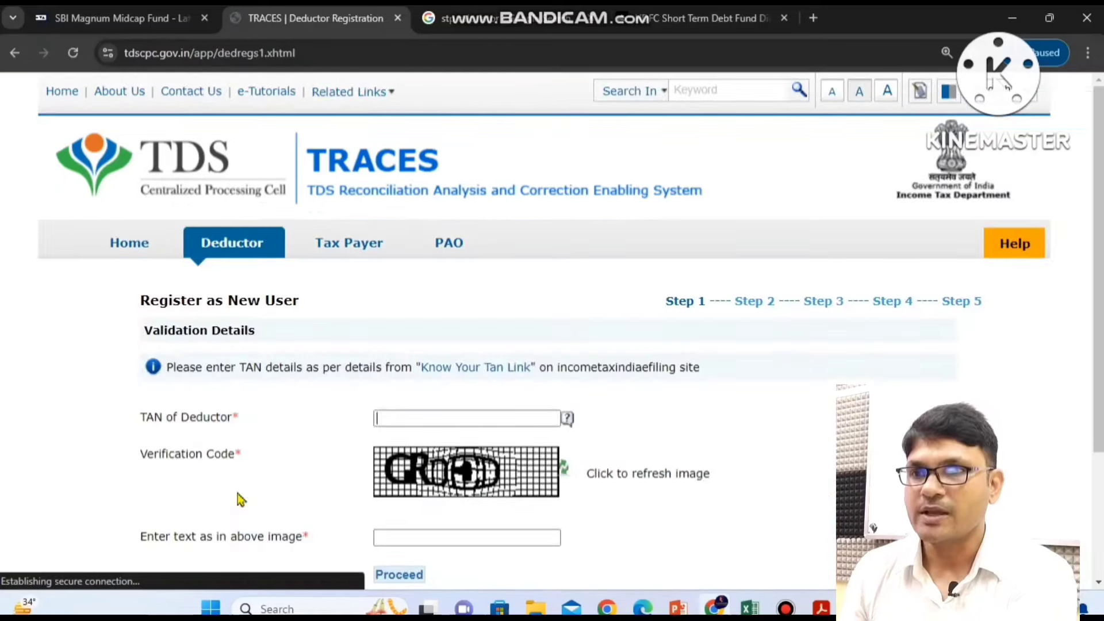
scroll(771, 418, down, 2)
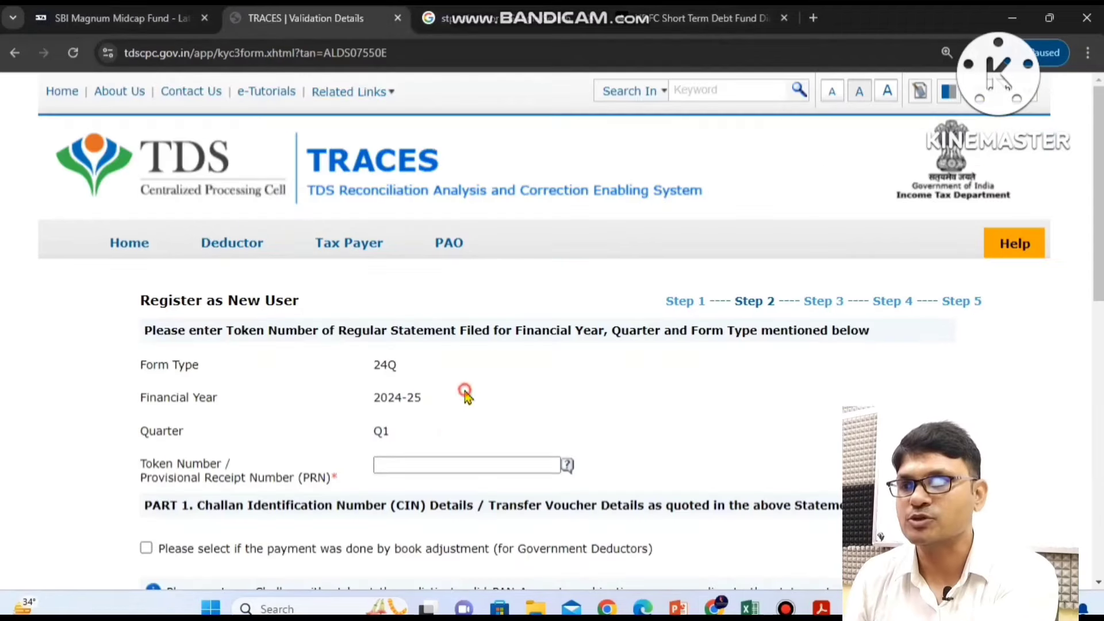
Review the Step 2 validation fields and open the Form 24Q acknowledgement receipt in Acrobat to look up the token number.
scroll(463, 393, down, 1)
scroll(465, 390, down, 3)
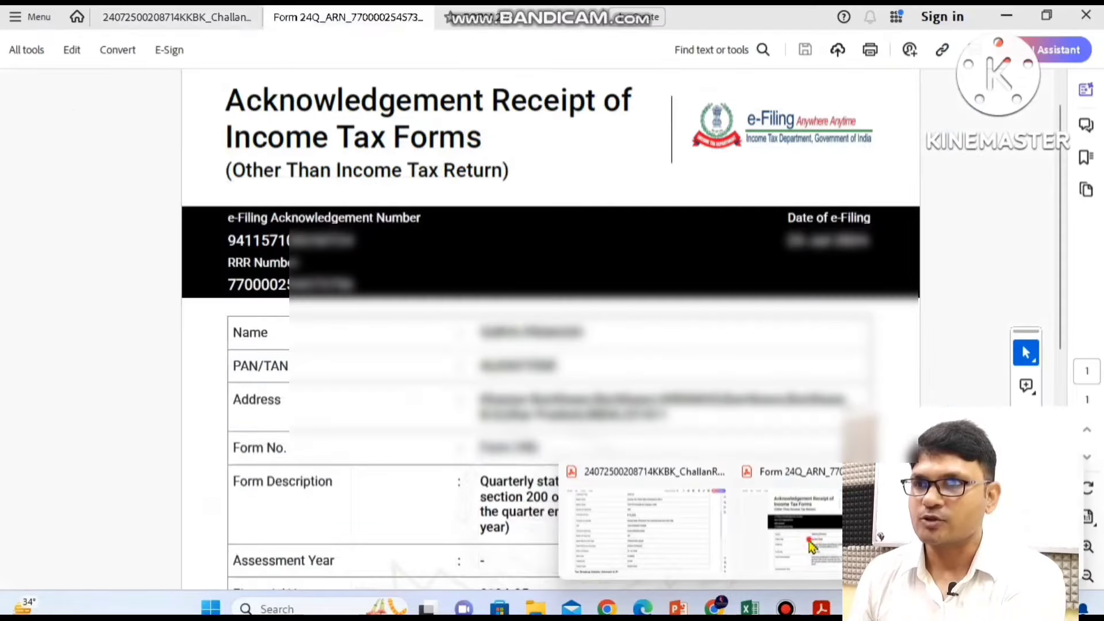
click(807, 536)
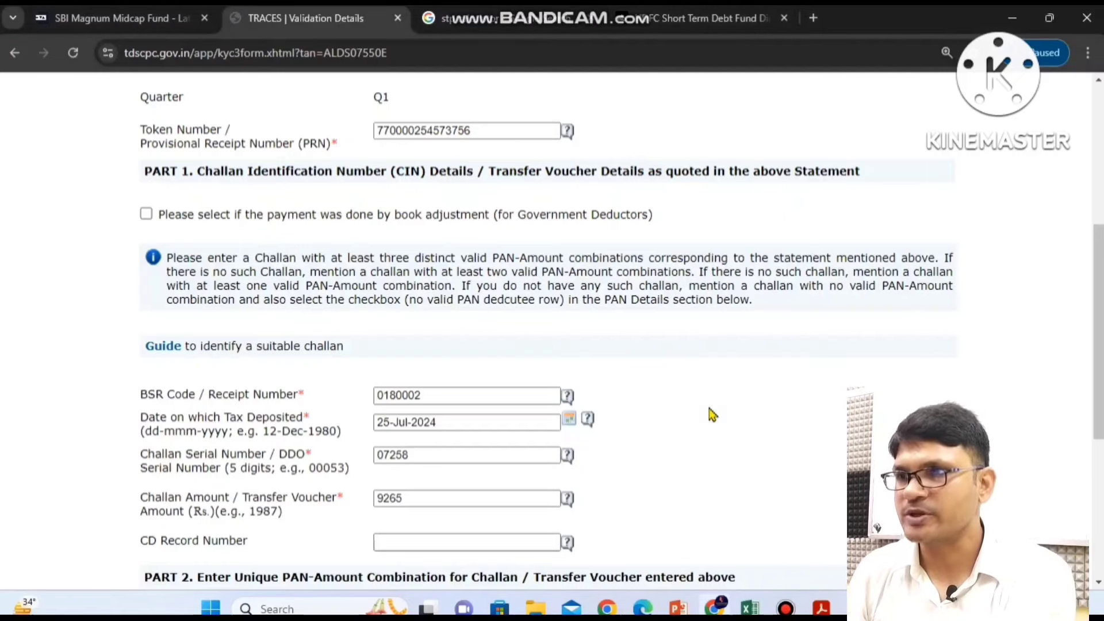
Mark the challan amount and the total amount deposited with red ticks on the TRACES validation form, and clear the marks.
scroll(709, 408, down, 3)
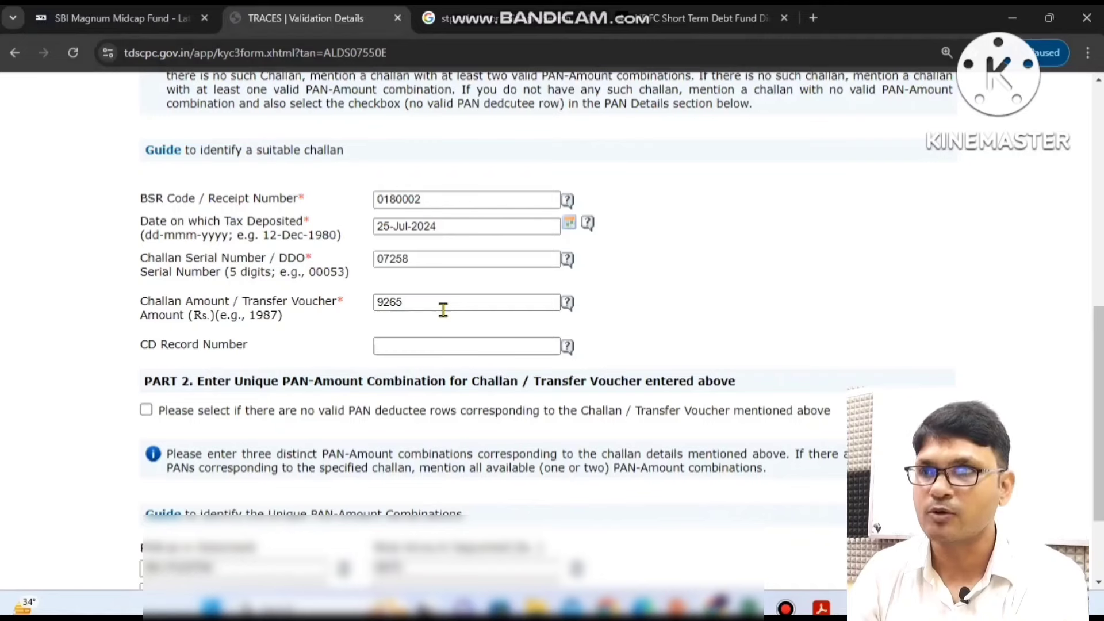
scroll(711, 308, down, 3)
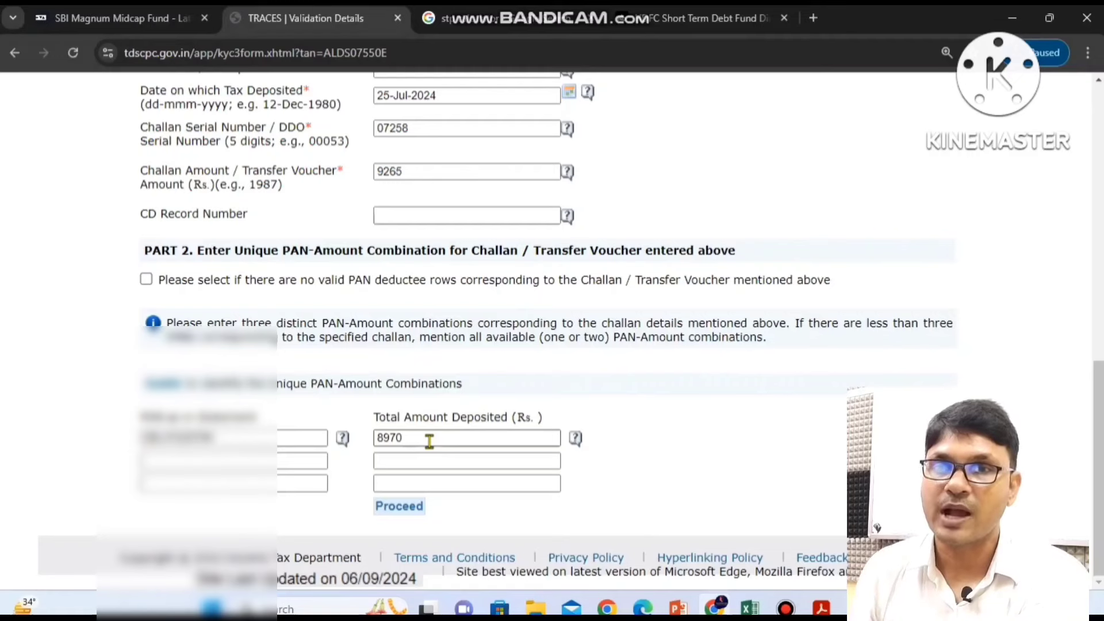
key(ctrl+alt+d)
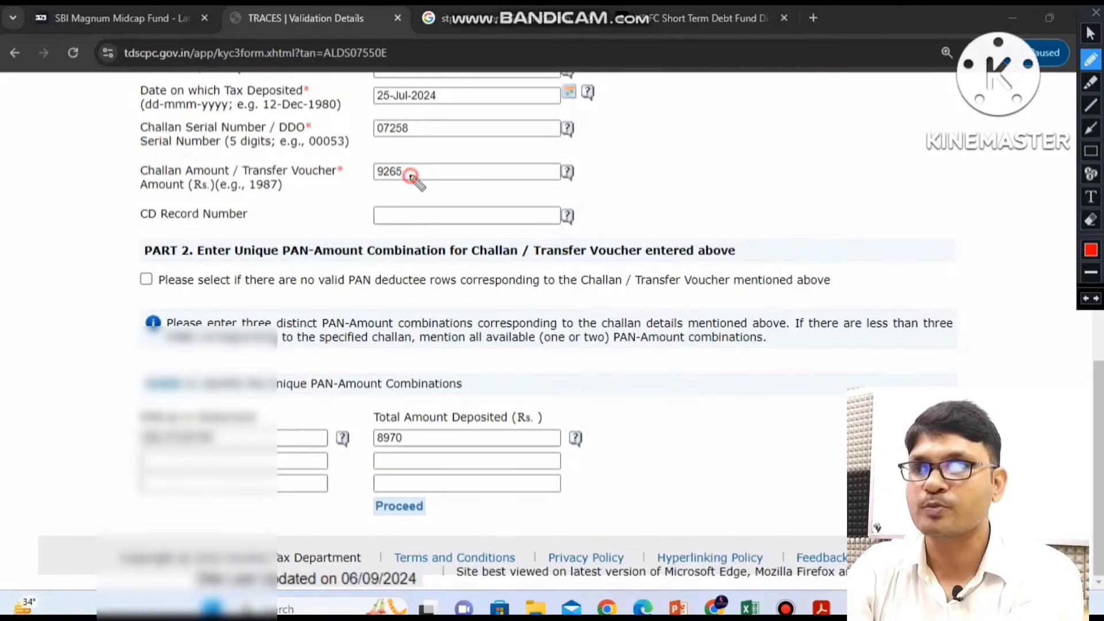
drag(411, 175, 444, 166)
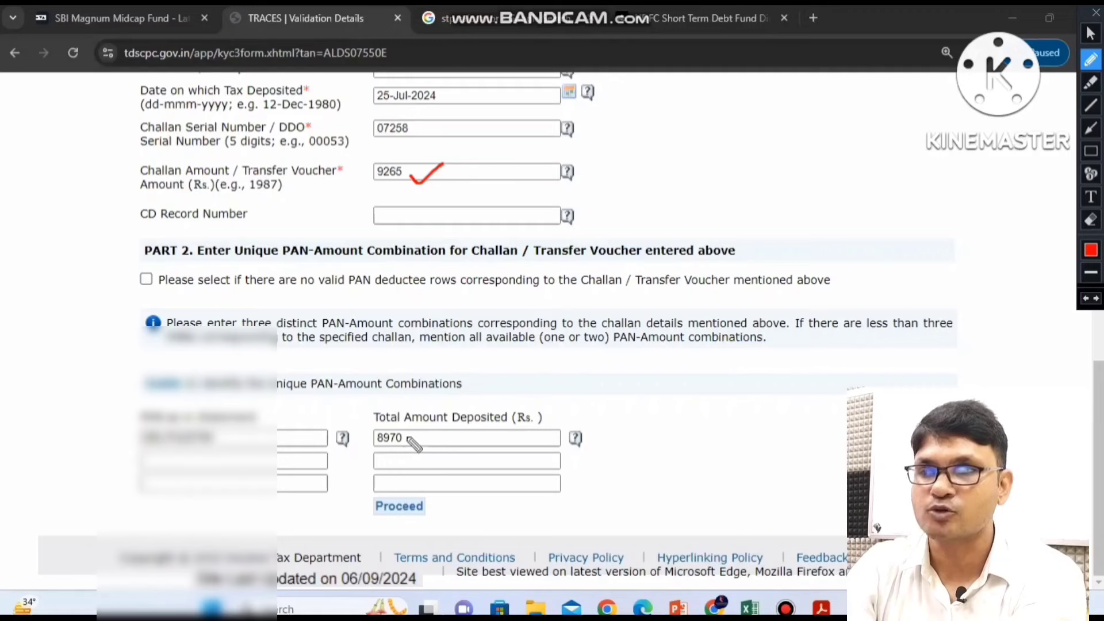
drag(407, 437, 427, 442)
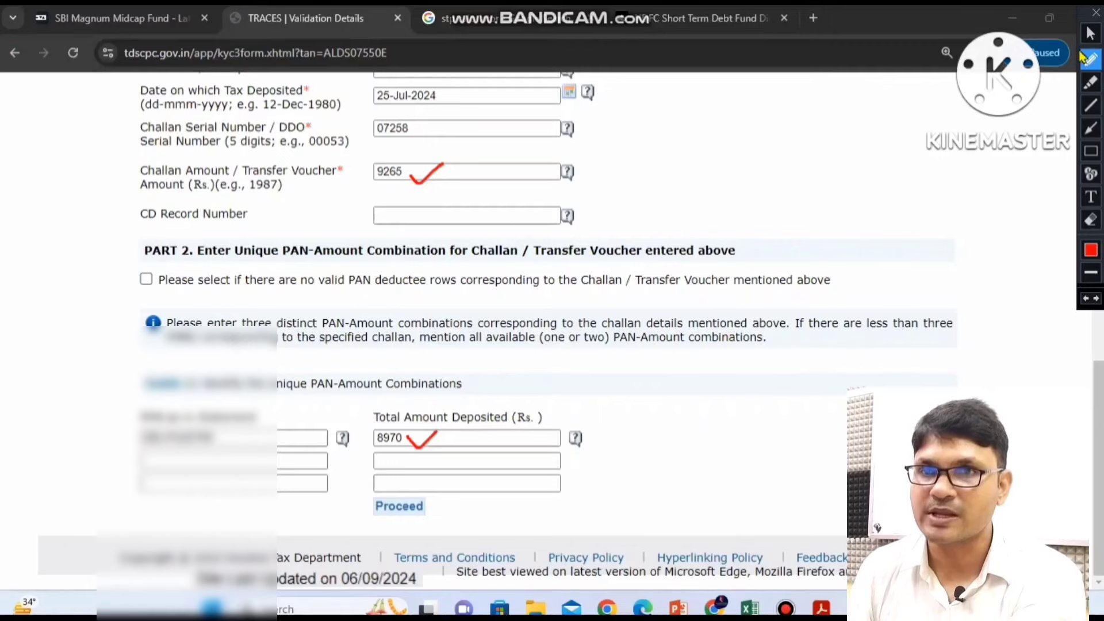
click(1096, 12)
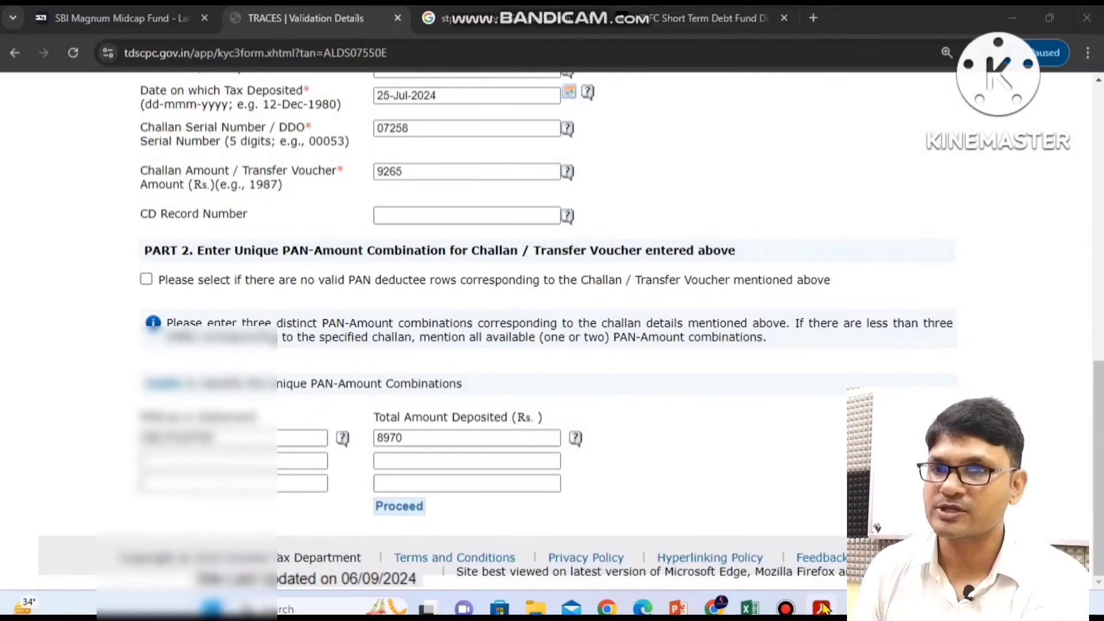
Switch to the Form 27A document in Acrobat and mark the Tax deducted / collected amounts in red.
mouse_move(823, 608)
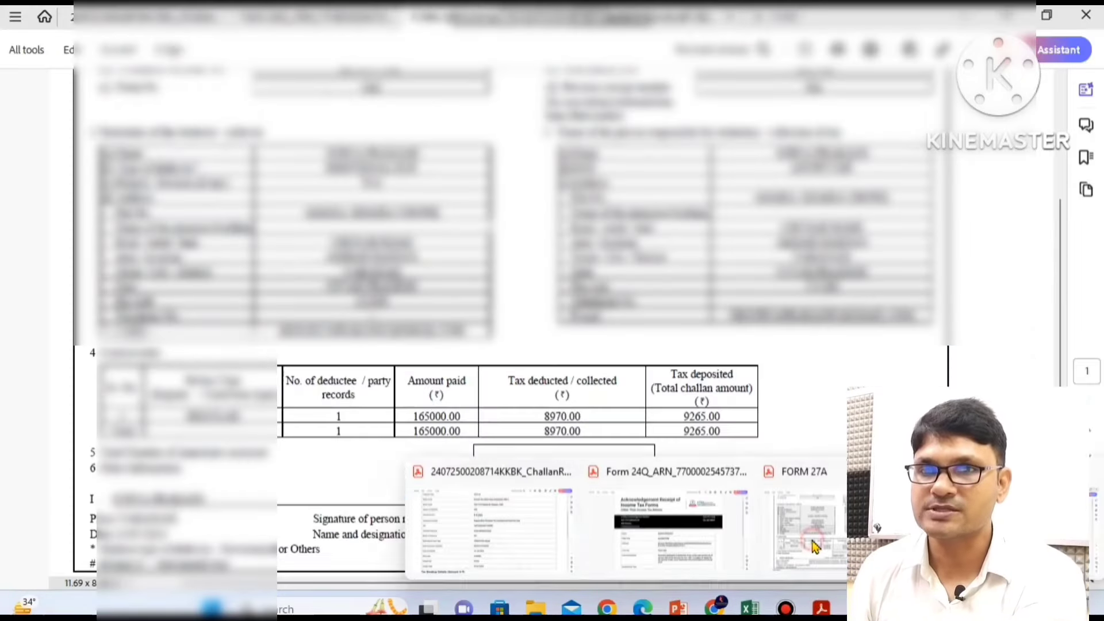
click(808, 547)
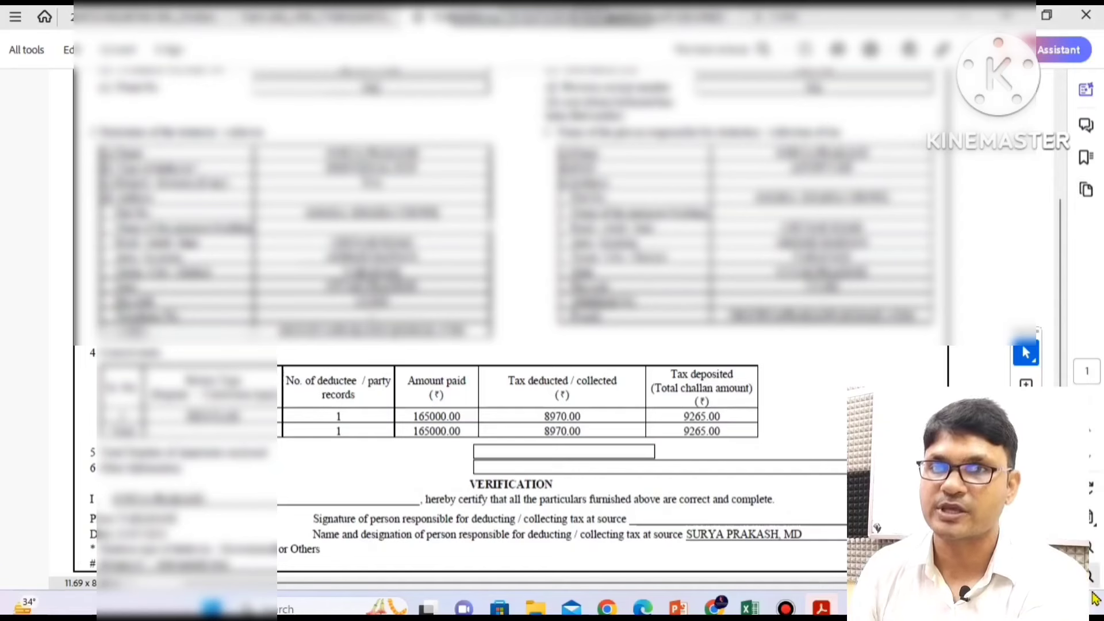
key(ctrl+alt+d)
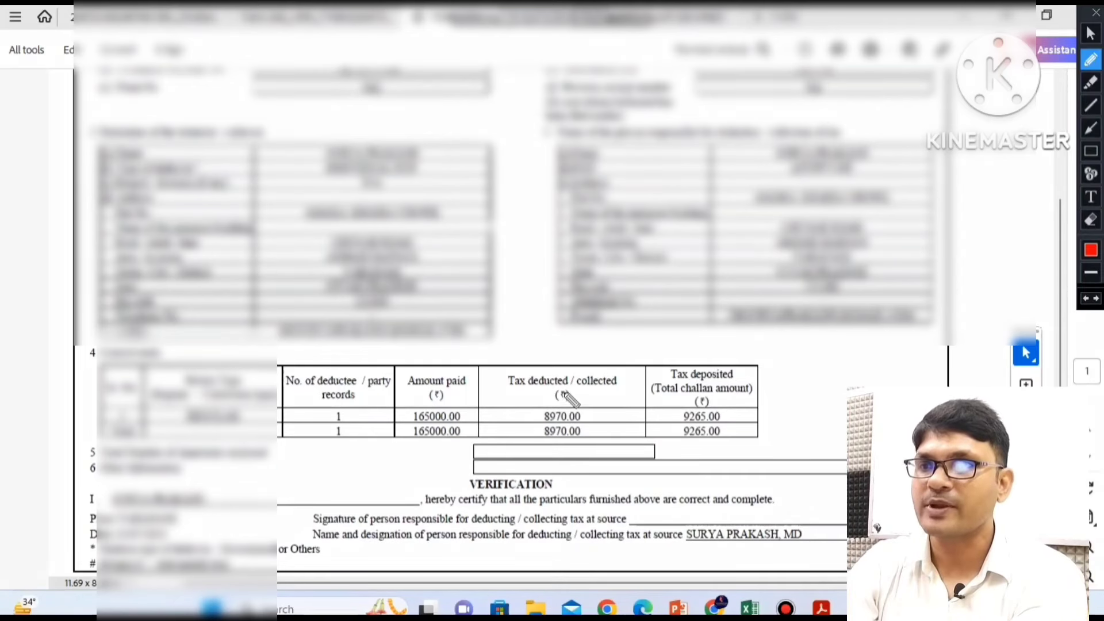
mouse_move(500, 394)
mouse_down()
mouse_move(610, 392)
mouse_move(608, 407)
mouse_up()
drag(585, 442, 599, 430)
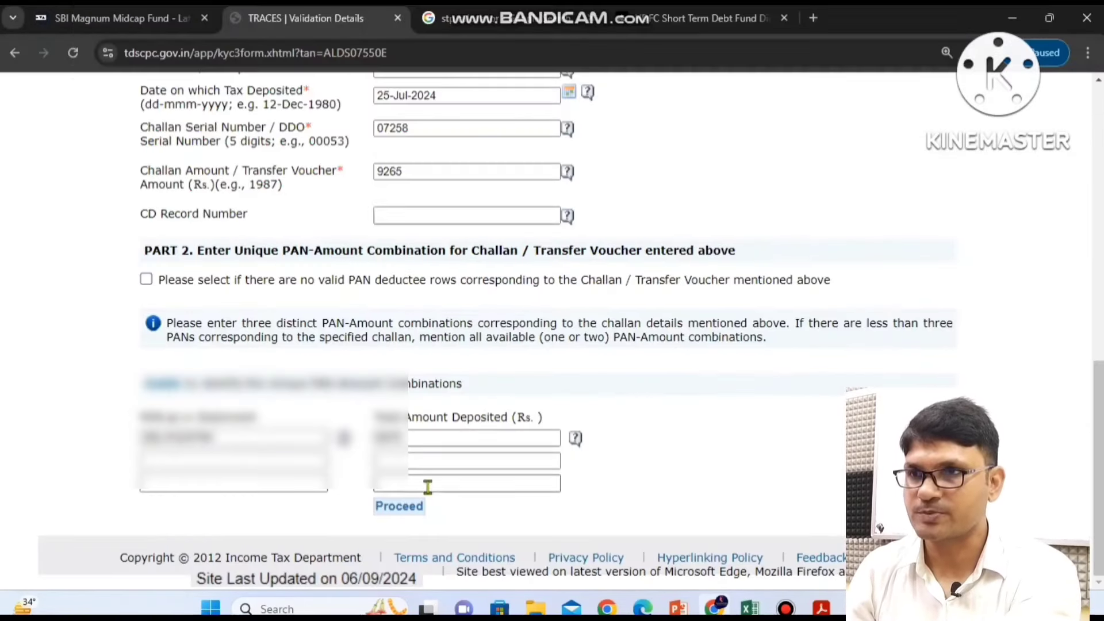
Submit the challan and PAN-amount validation details, confirming that the challan has fewer than 3 PANs.
click(414, 507)
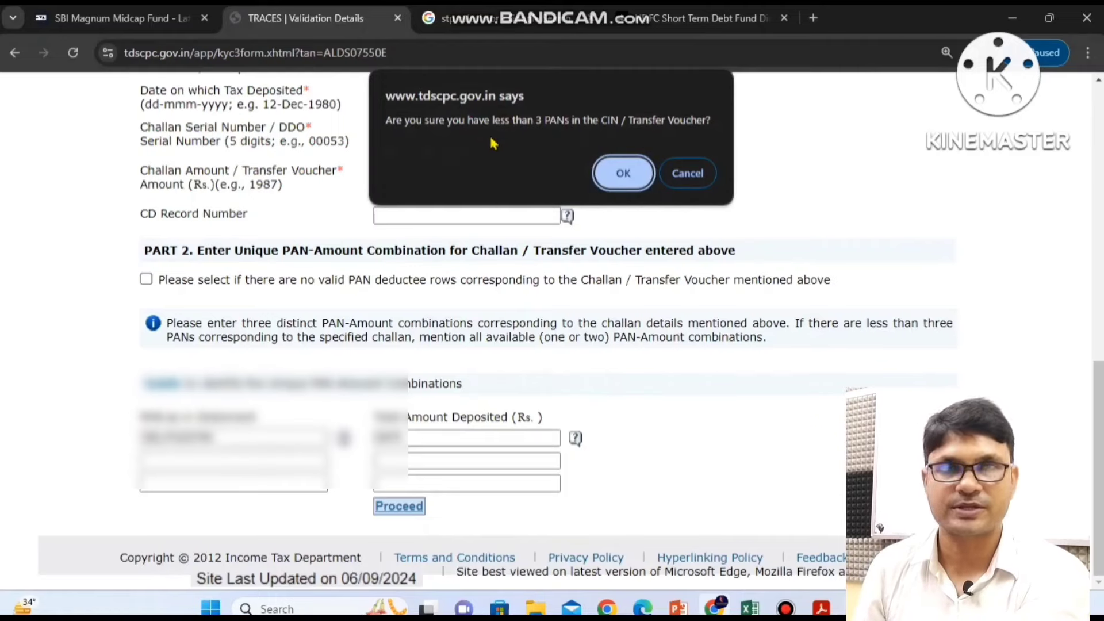
click(621, 175)
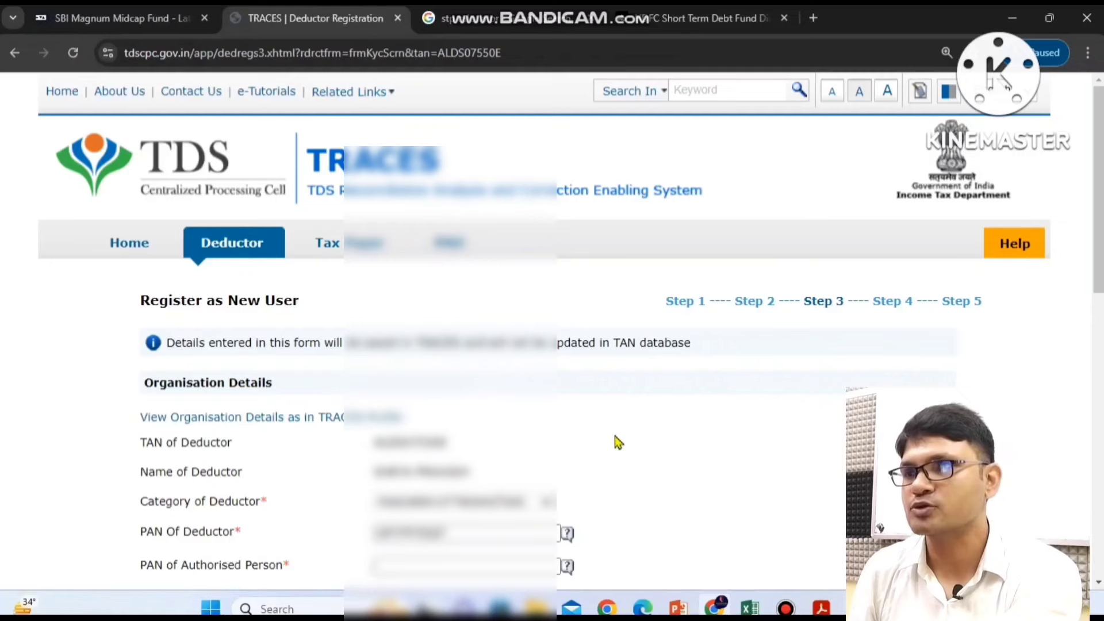
Change the Category of Deductor in the Organisation Details and reselect it from the available options.
scroll(619, 444, down, 5)
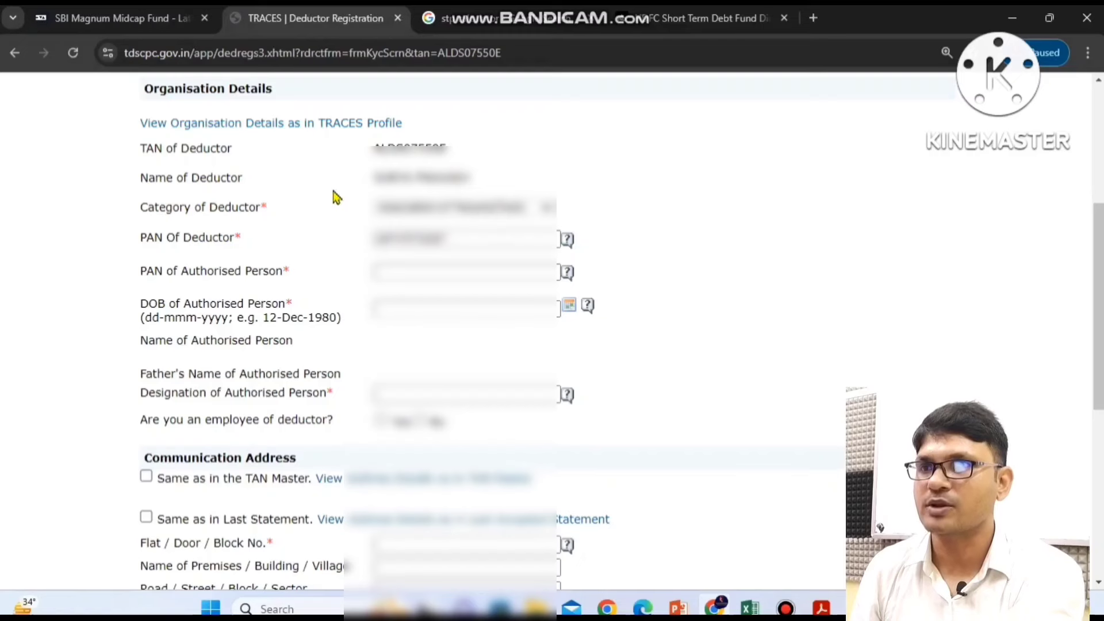
click(488, 207)
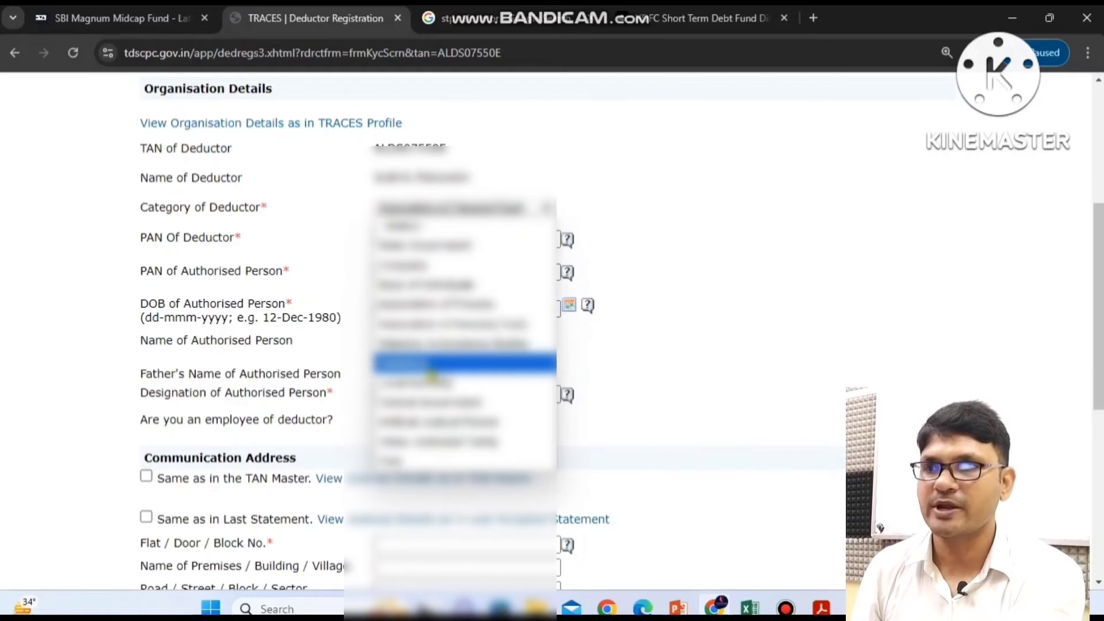
click(430, 368)
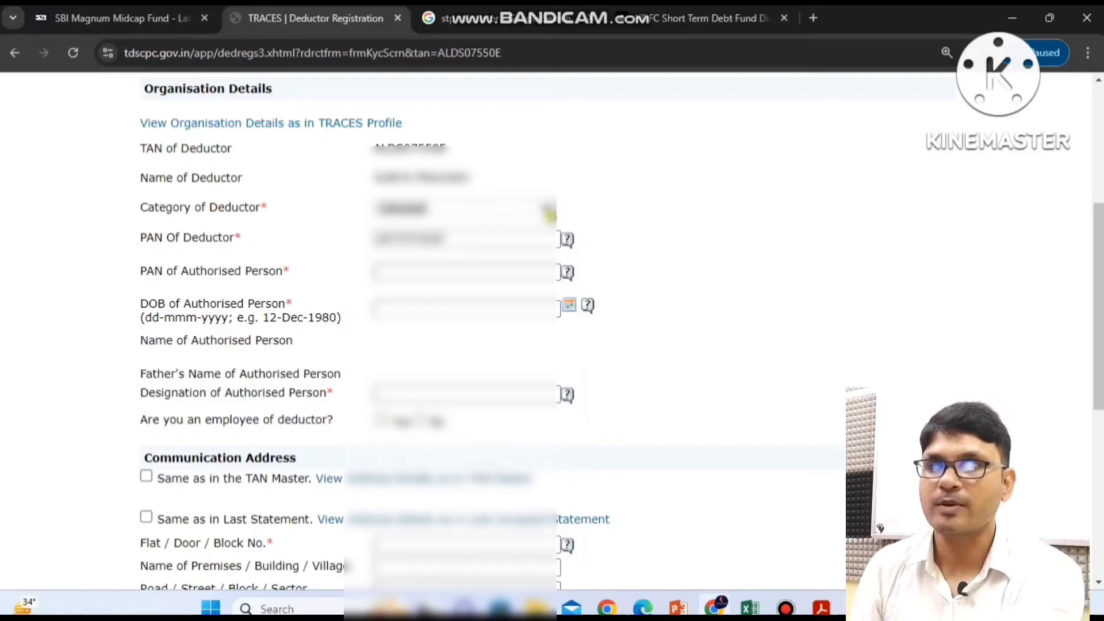
click(549, 213)
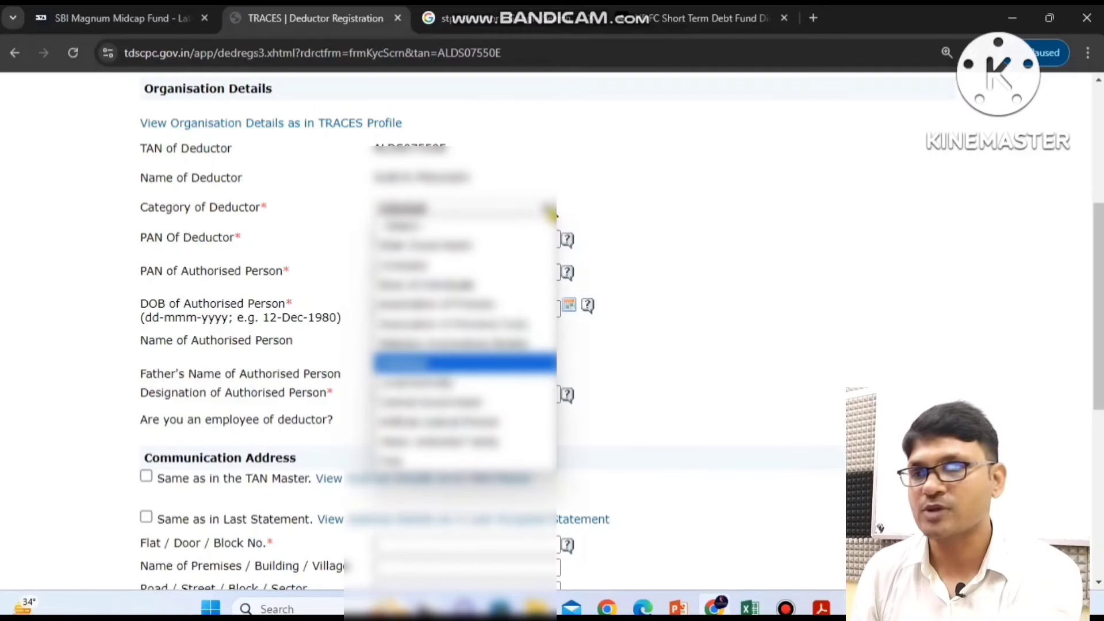
click(416, 375)
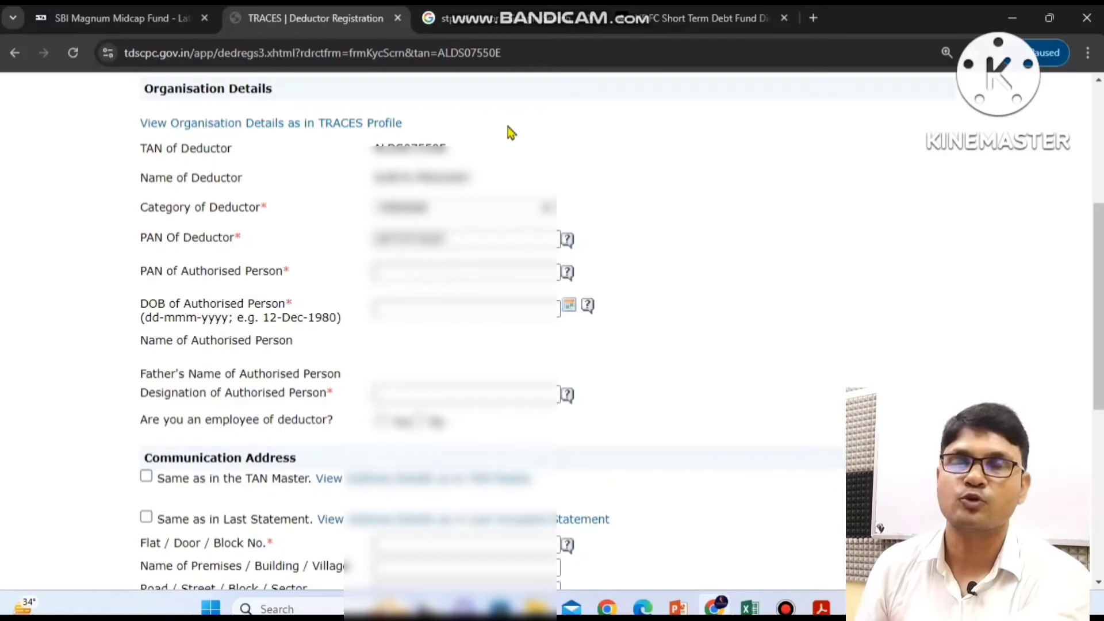
Complete the authorised person's details and use the communication address and contact details from the last statement.
mouse_move(566, 241)
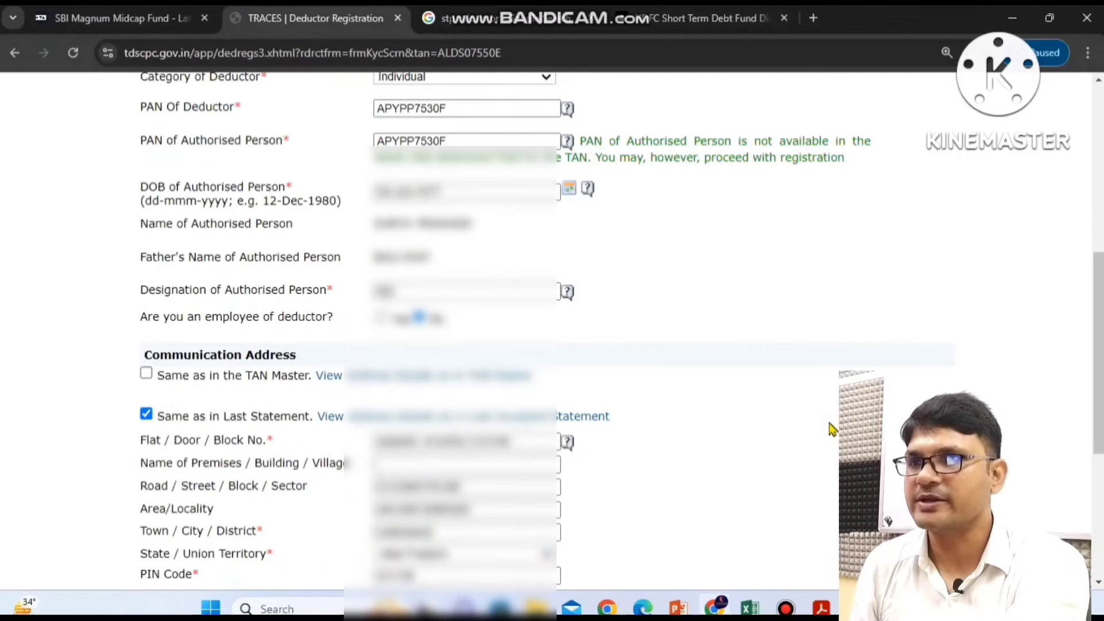
click(602, 348)
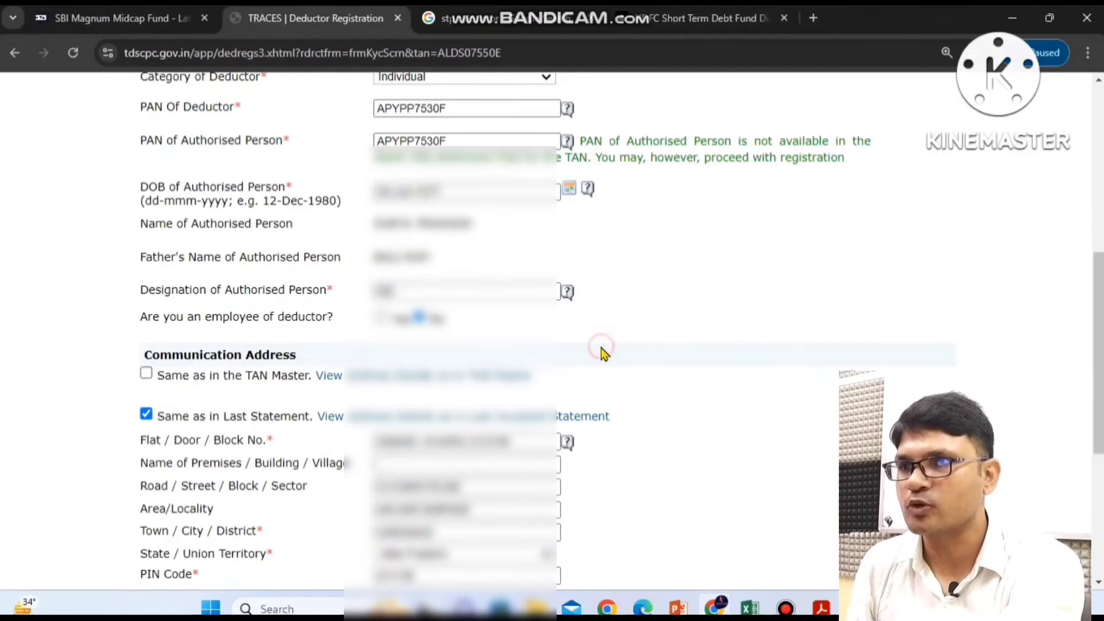
scroll(601, 352, down, 5)
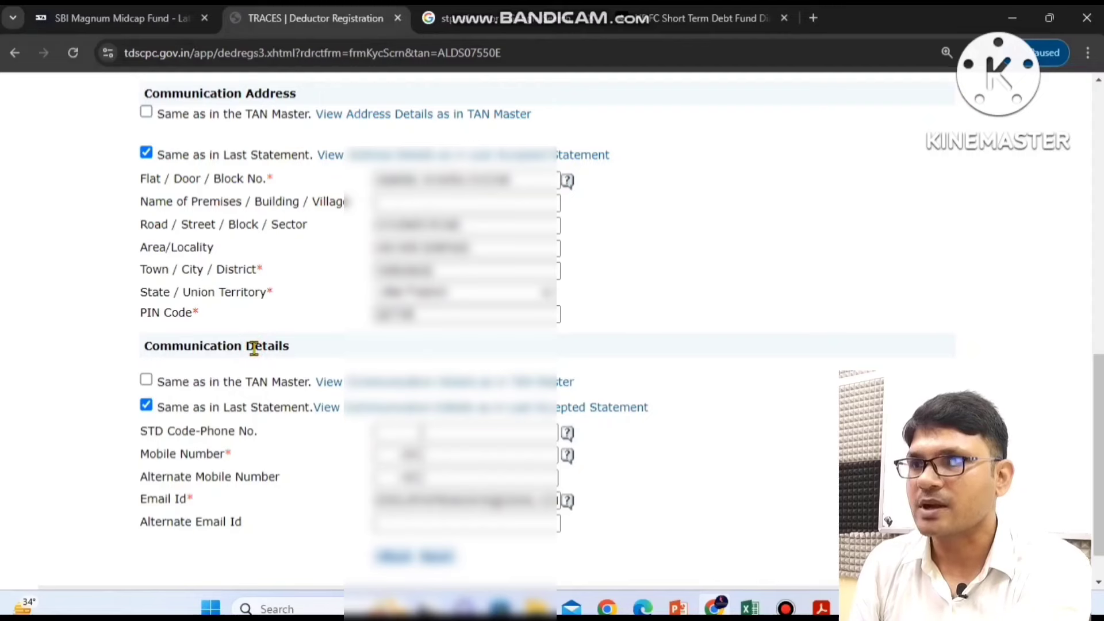
scroll(253, 348, down, 1)
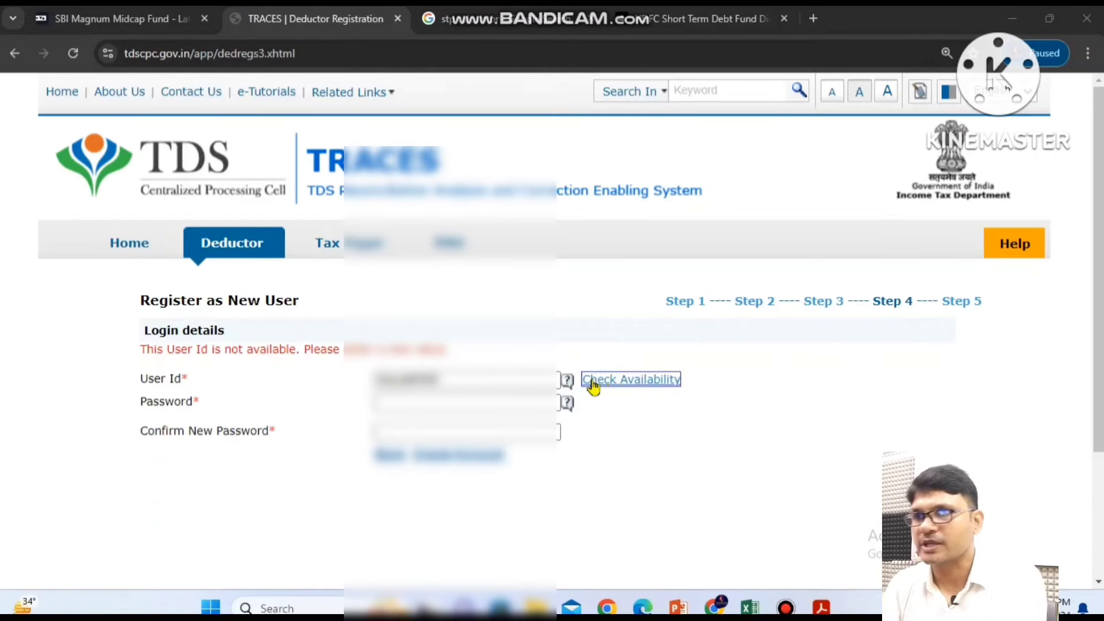
Choose an available User Id, enter and confirm the account password, and create the account.
mouse_move(569, 384)
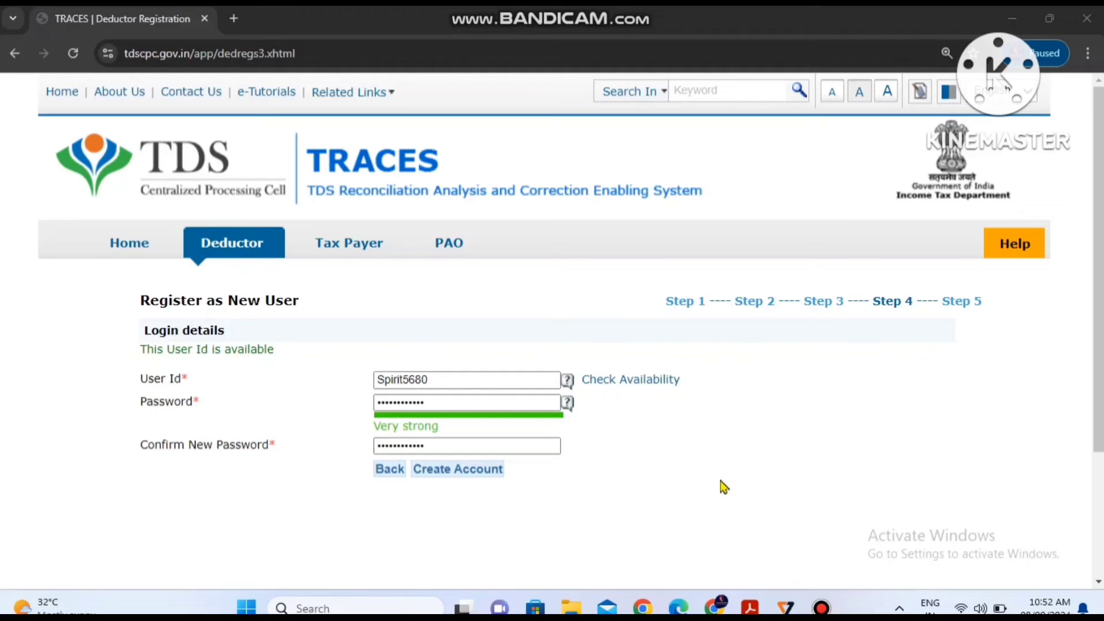
click(488, 475)
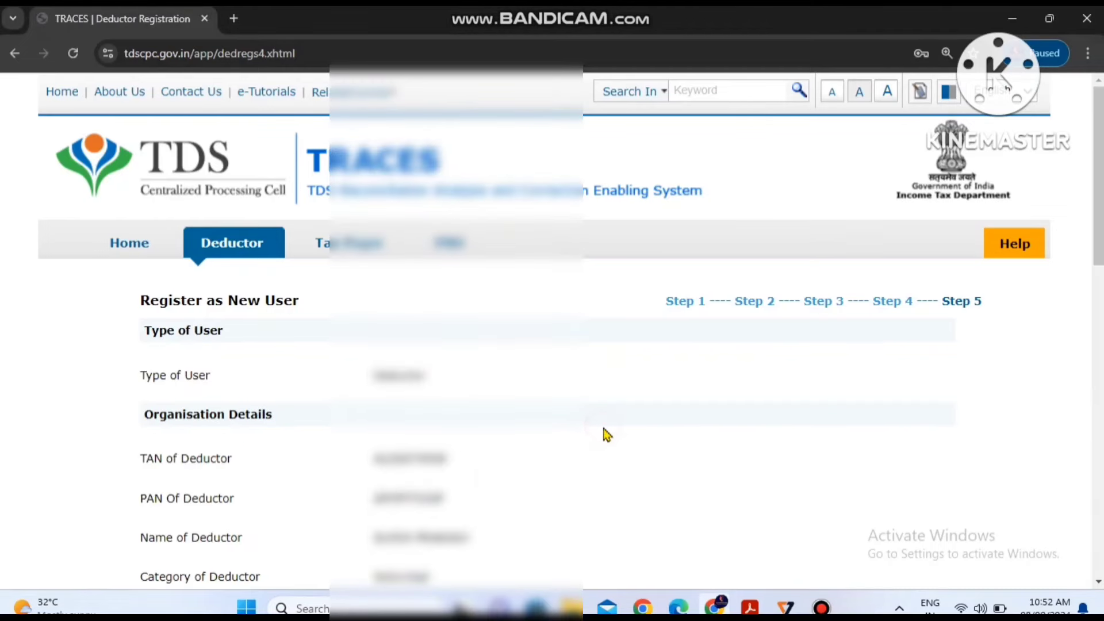
Review the organisation, address, communication and login details of the registration, and confirm the request.
scroll(607, 435, down, 1)
scroll(606, 435, down, 8)
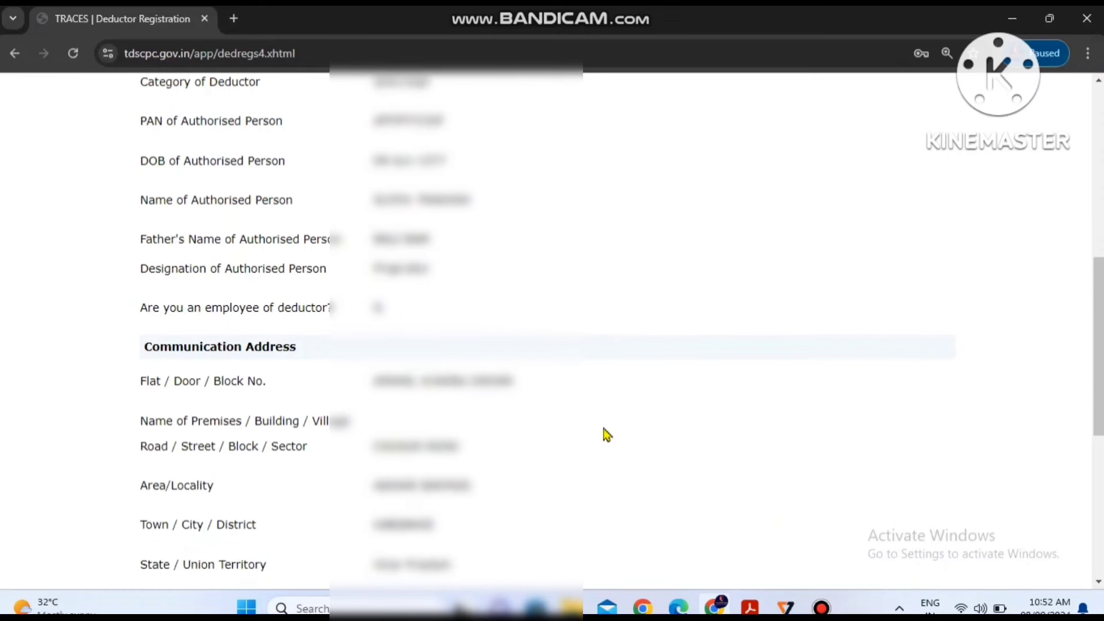
scroll(606, 435, down, 7)
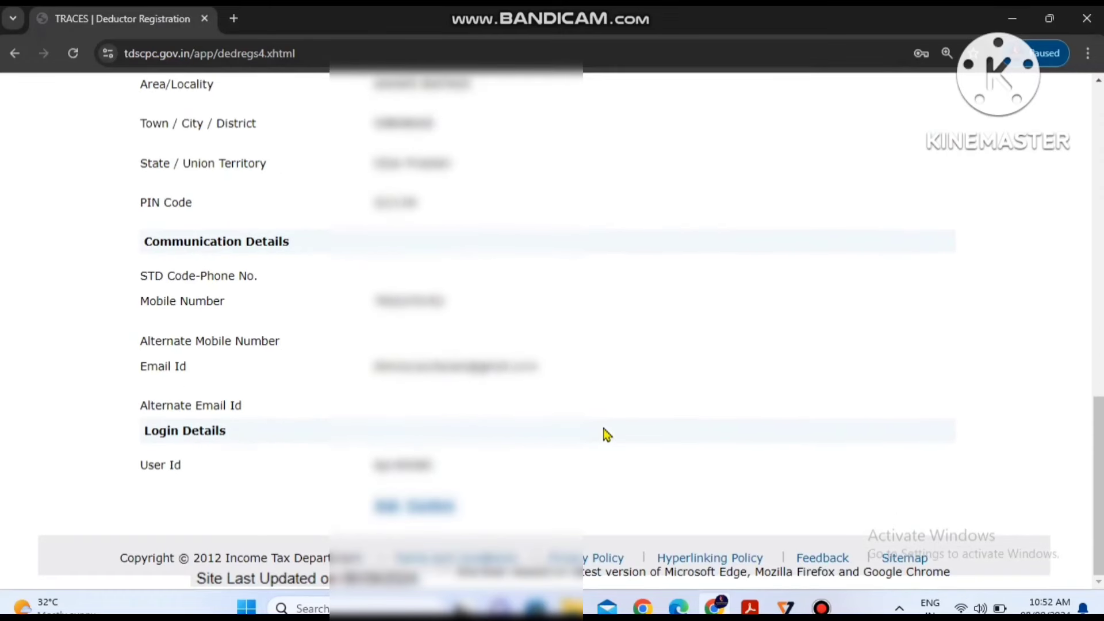
click(391, 516)
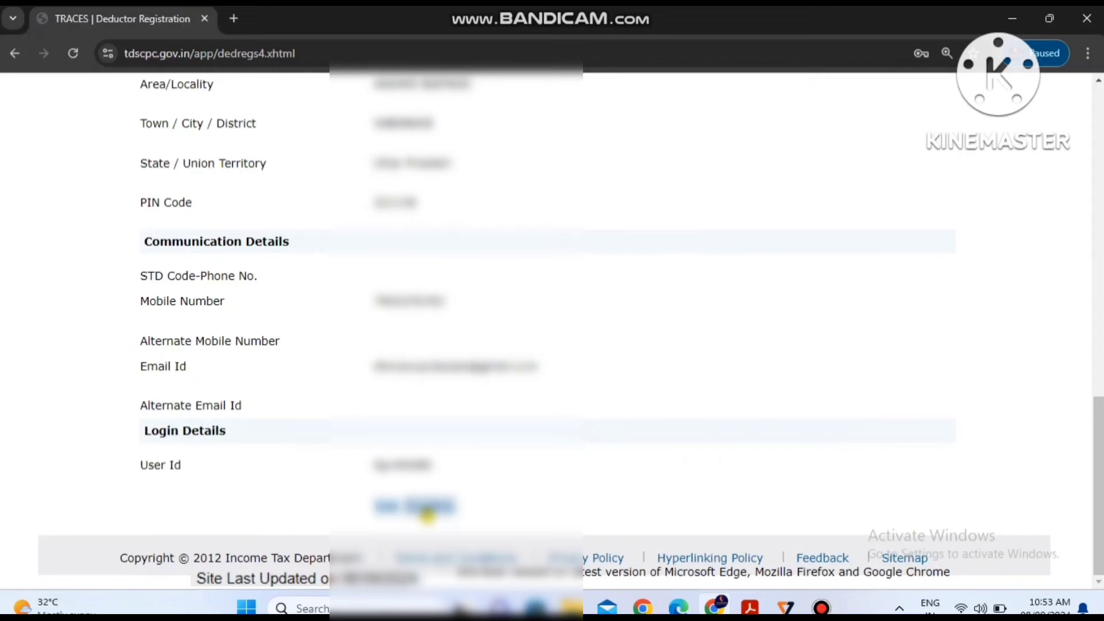
click(427, 514)
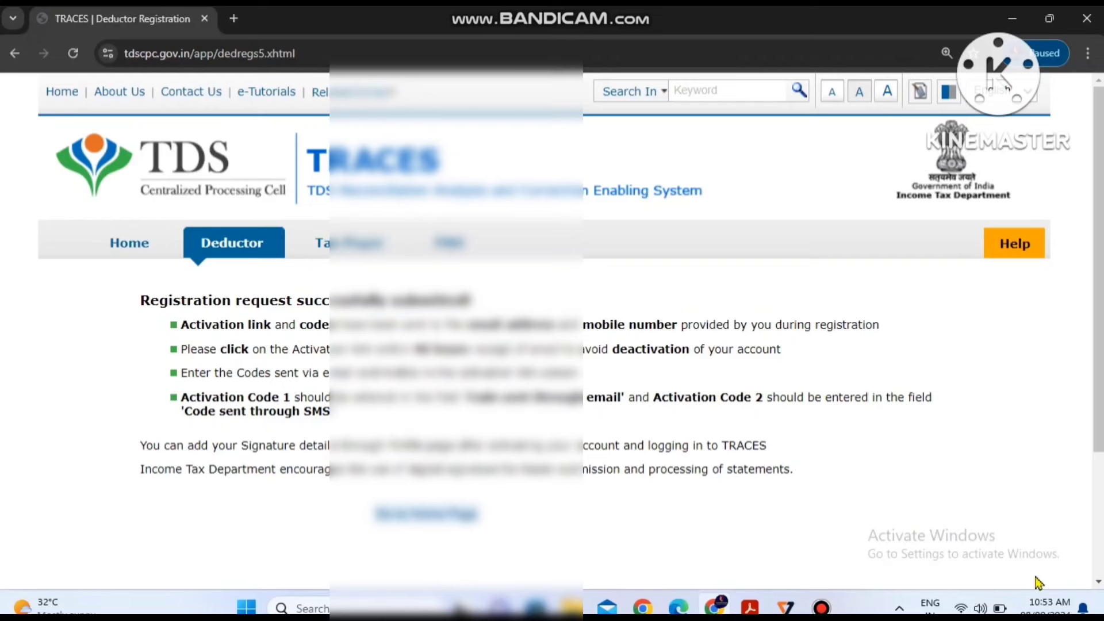
Underline in red the activation link, email address, mobile number, 48-hour limit and activation code instructions on the registration page.
click(1101, 615)
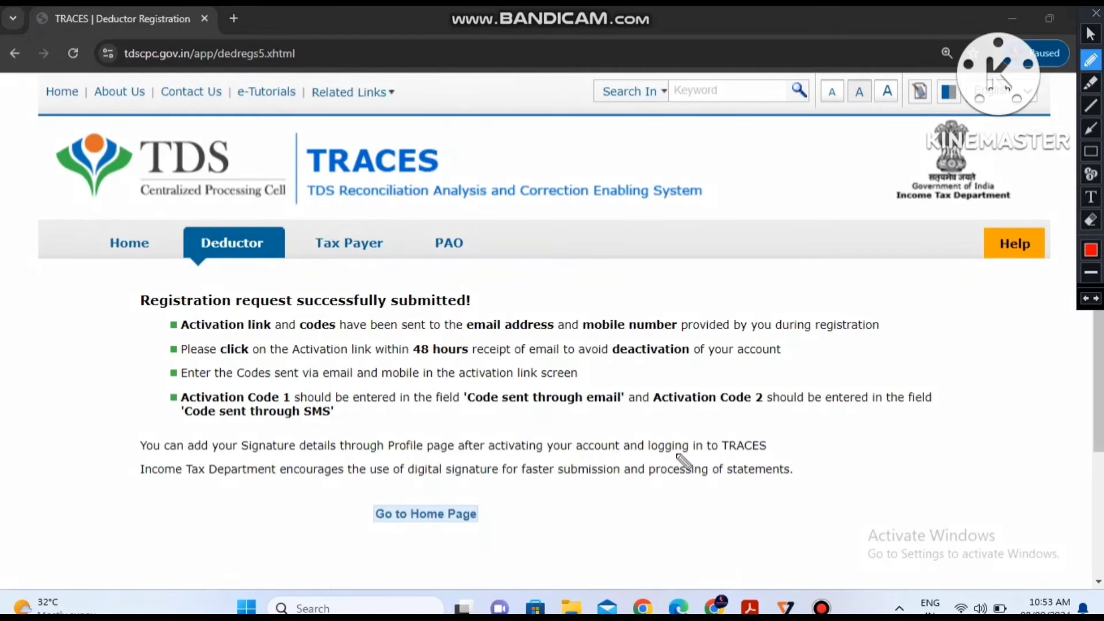
drag(174, 332, 229, 329)
drag(458, 334, 520, 332)
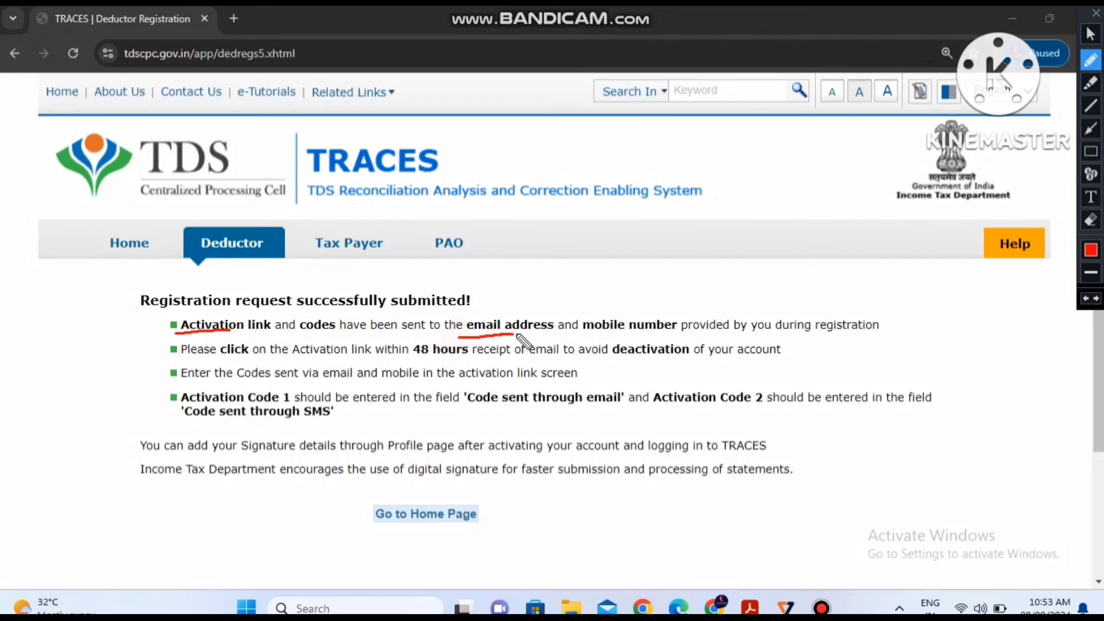
drag(594, 338, 663, 333)
drag(349, 358, 450, 355)
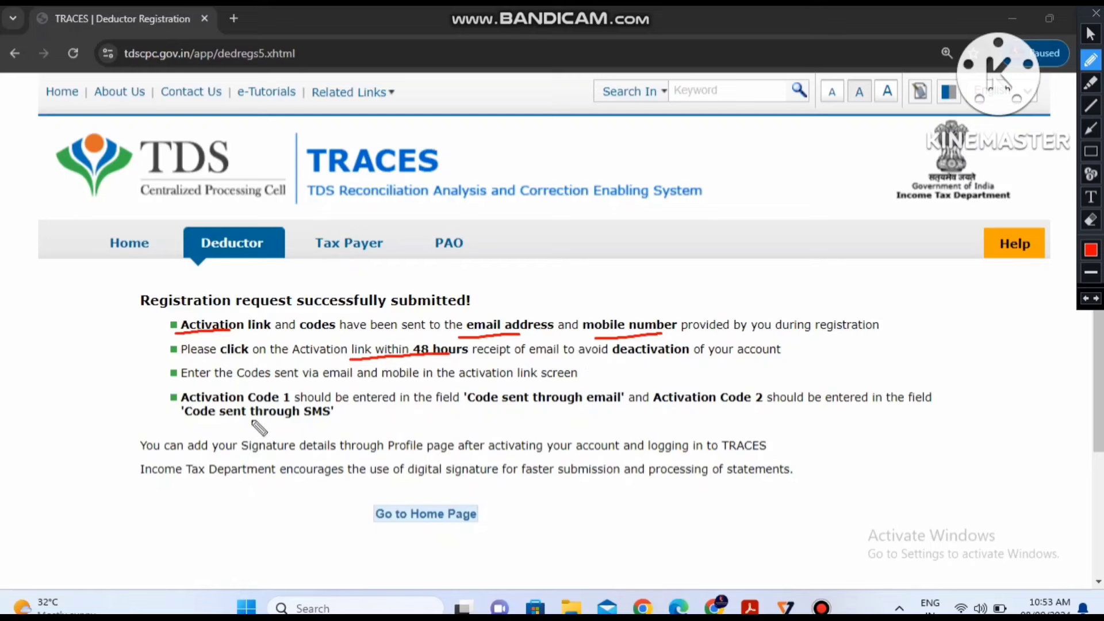
drag(148, 405, 193, 401)
drag(490, 410, 742, 410)
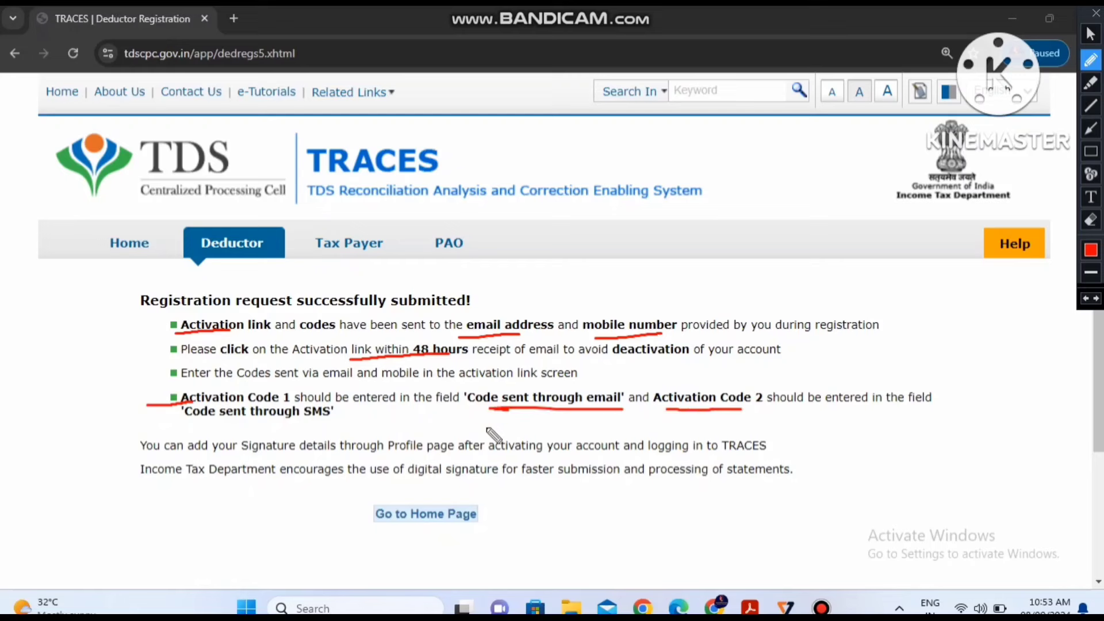
drag(225, 424, 298, 423)
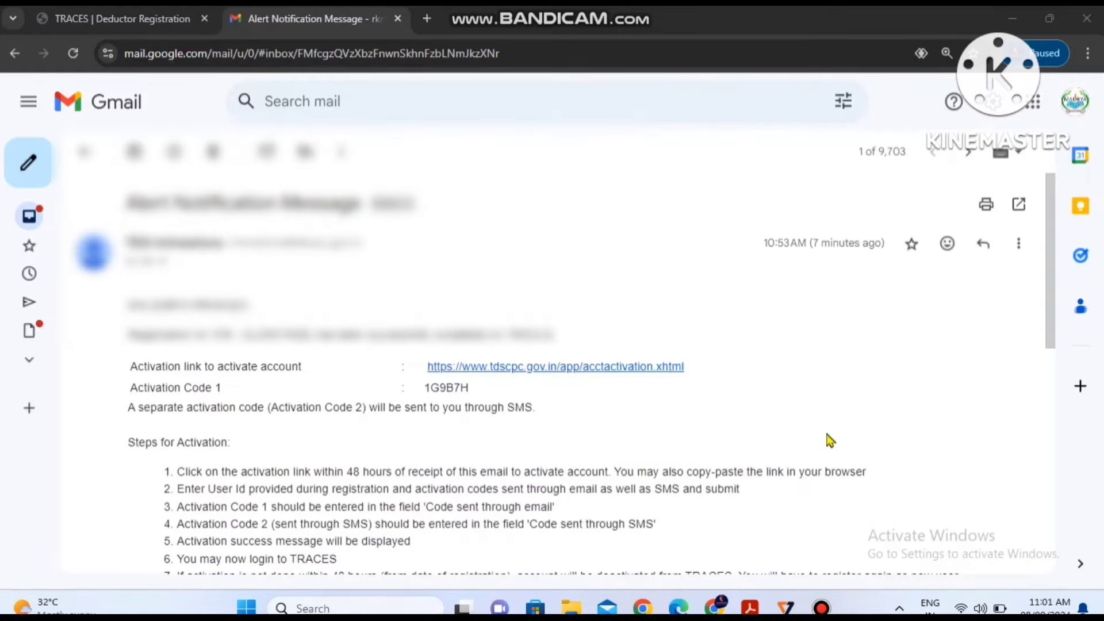
In the Gmail alert message, tick the activation link and Activation Code 1 in red and underline the Activation Code 2 mention.
key(ctrl+alt+d)
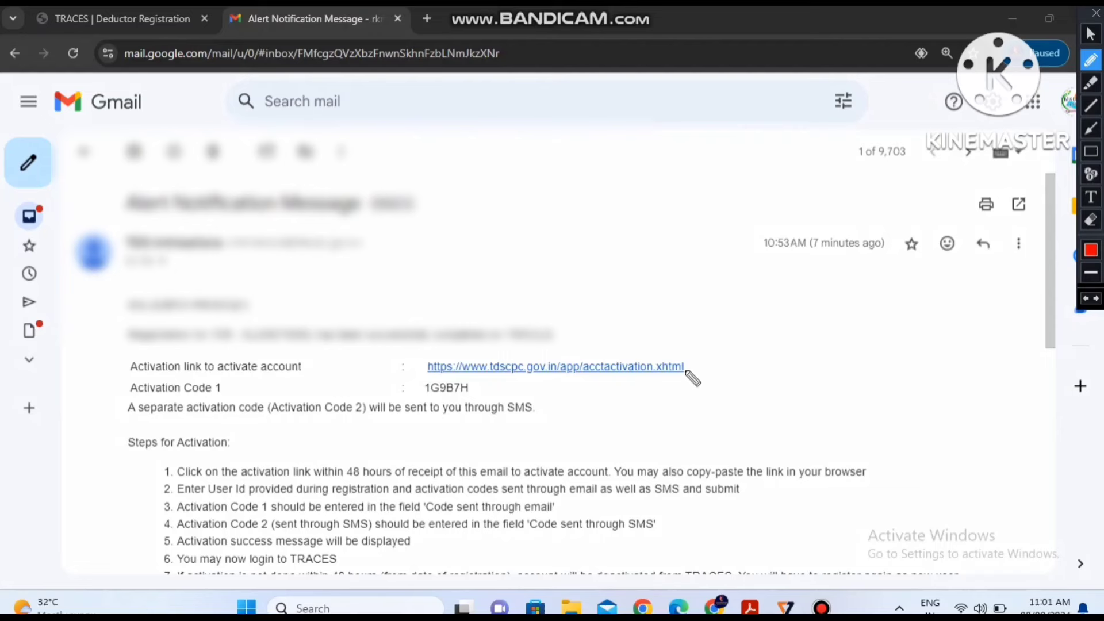
mouse_move(685, 371)
mouse_down()
mouse_move(694, 377)
mouse_move(711, 361)
mouse_up()
click(475, 389)
drag(476, 390, 500, 382)
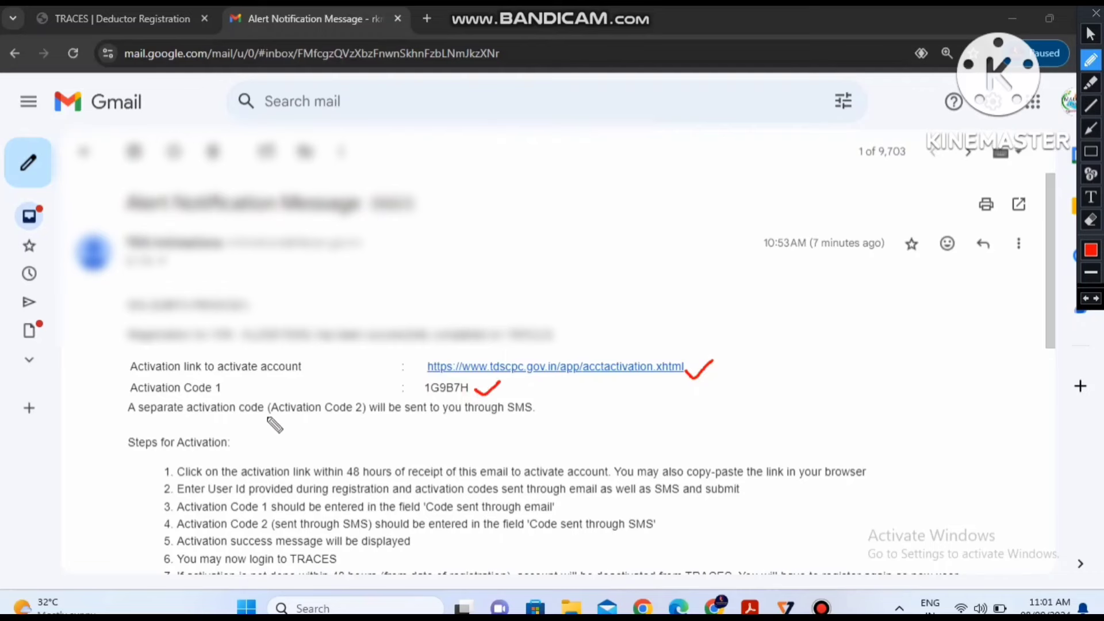
drag(259, 418, 359, 415)
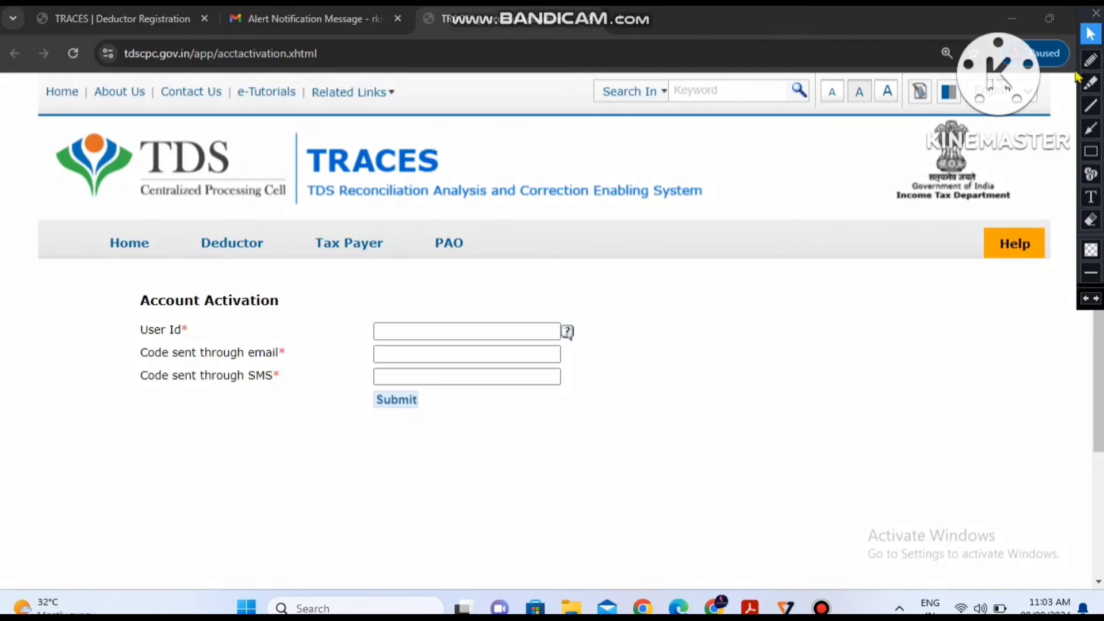
Mark the User Id, Code sent through email and Code sent through SMS fields of the Account Activation form in red.
click(1090, 59)
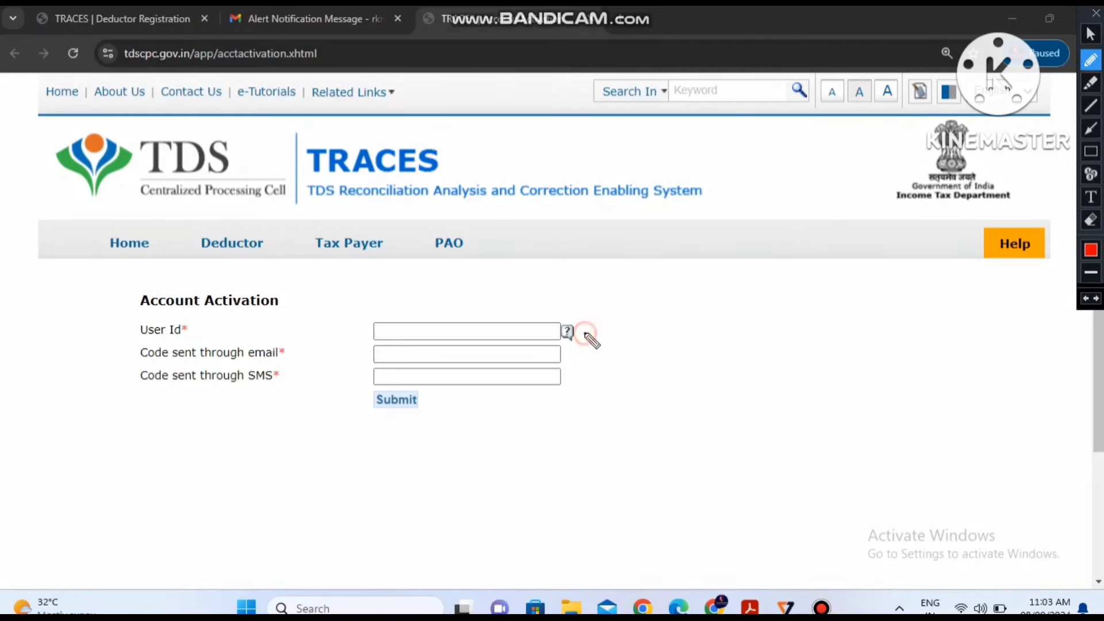
drag(585, 330, 611, 316)
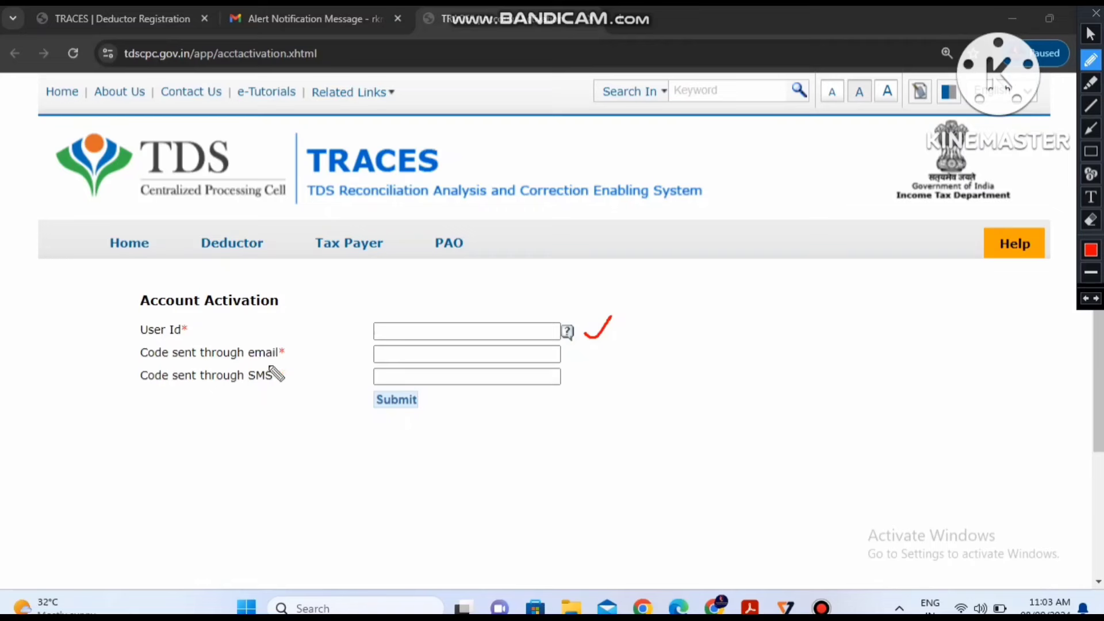
mouse_move(303, 358)
mouse_down()
mouse_move(315, 364)
mouse_move(340, 349)
mouse_up()
drag(293, 376, 325, 374)
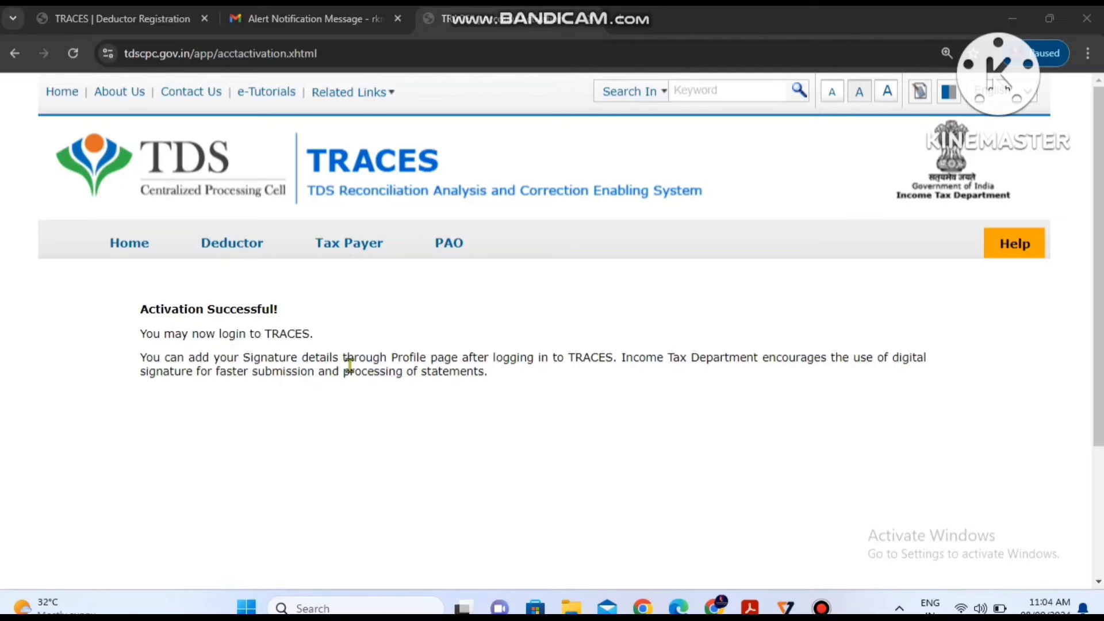
Open the Deductor login from the TRACES home page and log in with the User Id, password and TAN.
click(120, 241)
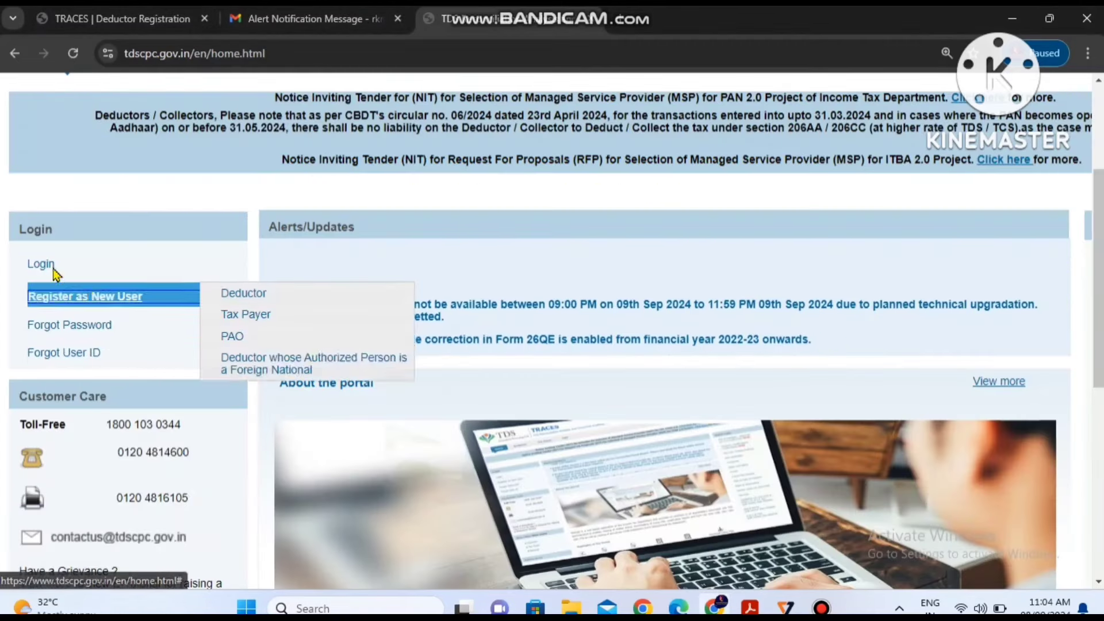
mouse_move(40, 264)
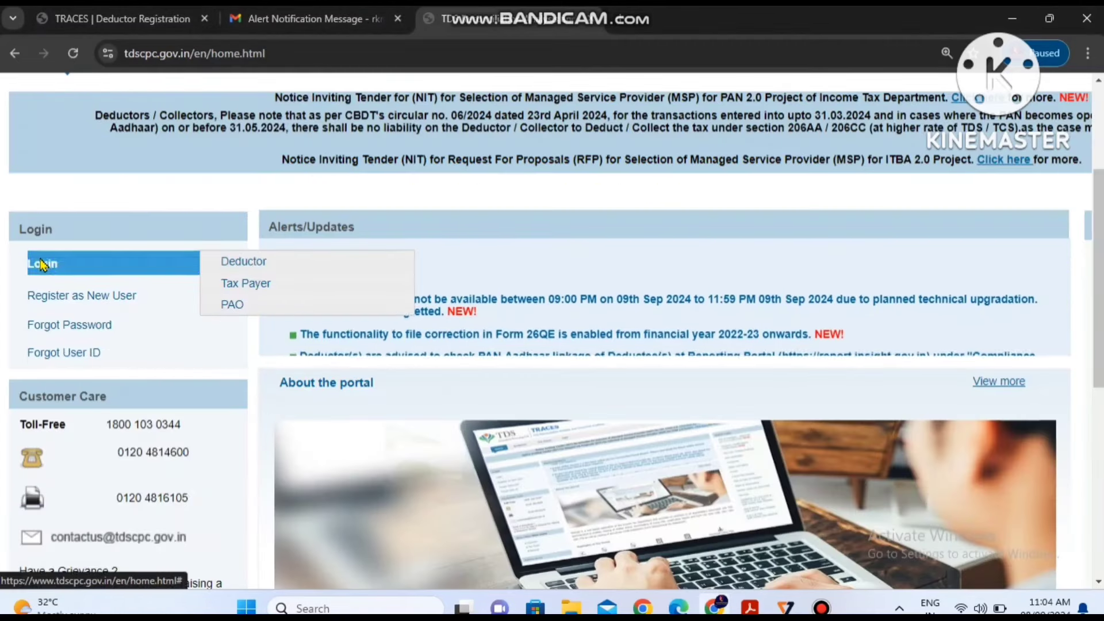
click(243, 264)
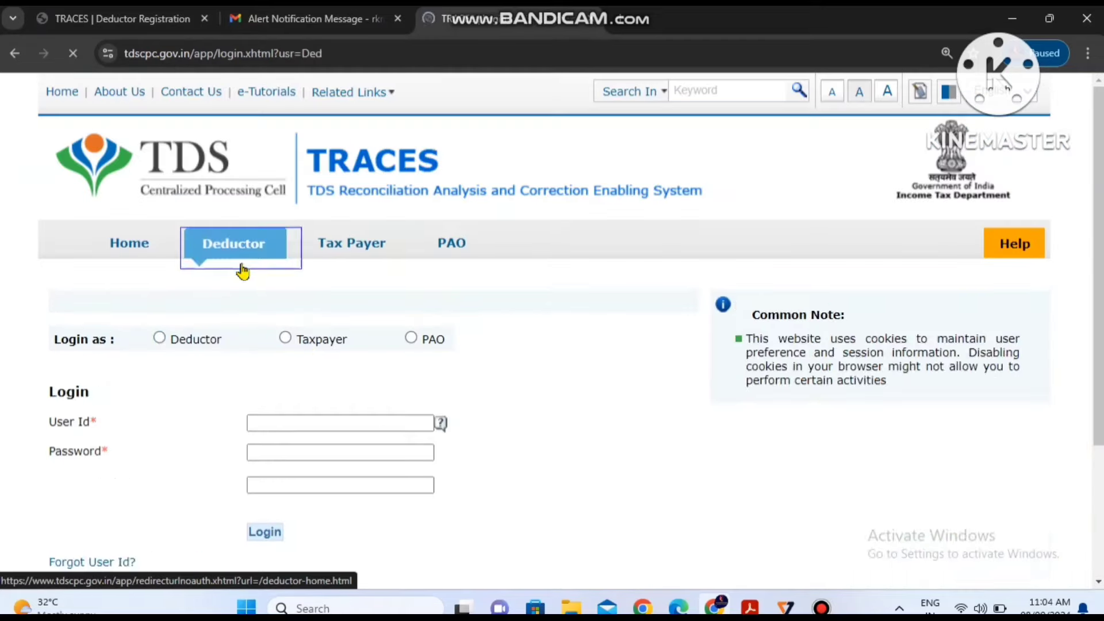
click(225, 390)
scroll(226, 392, down, 1)
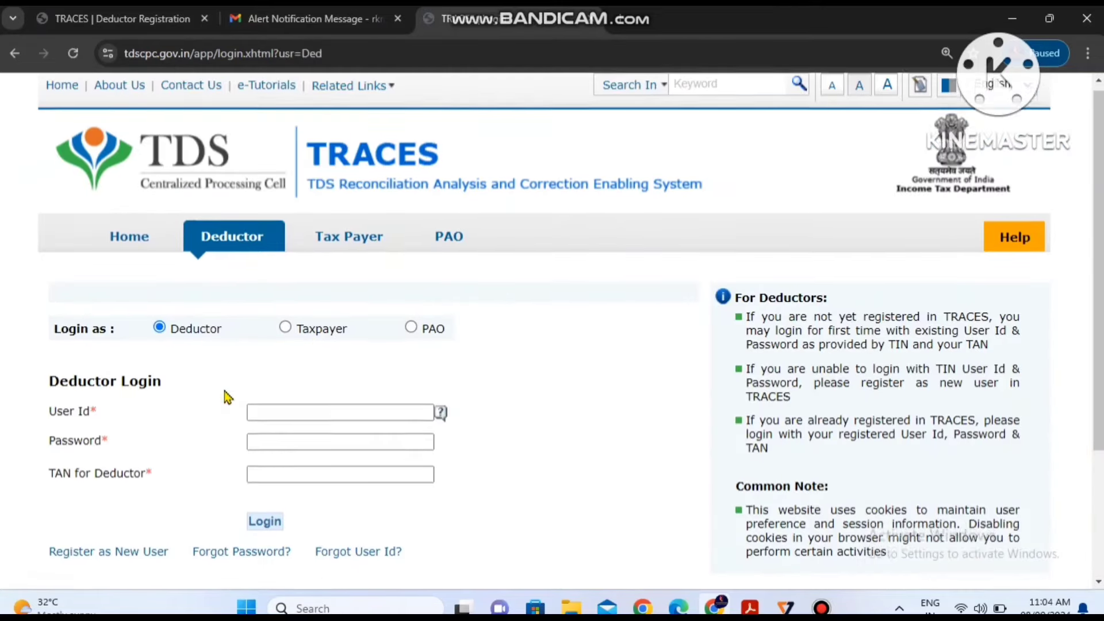
click(260, 385)
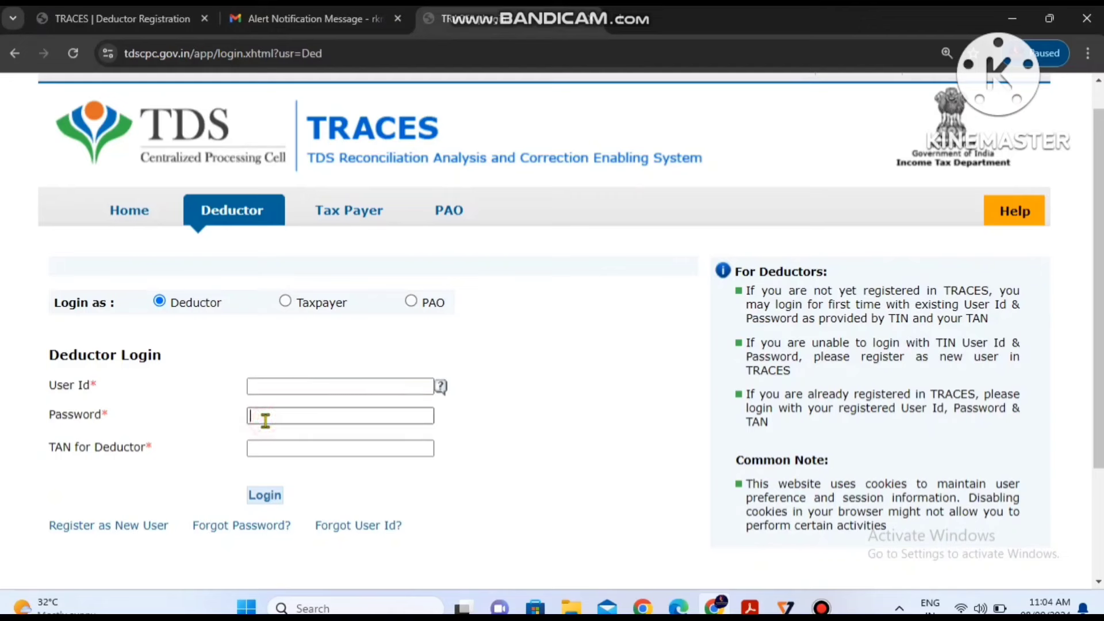
click(289, 451)
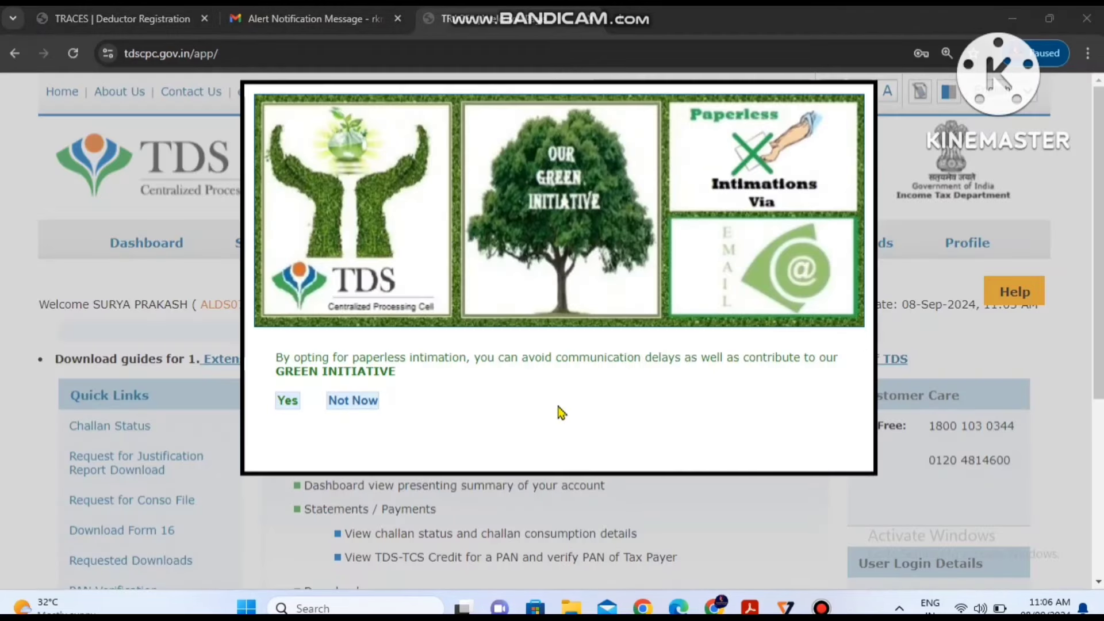
Opt for paperless intimation and proceed with the declaration's verification details.
click(287, 400)
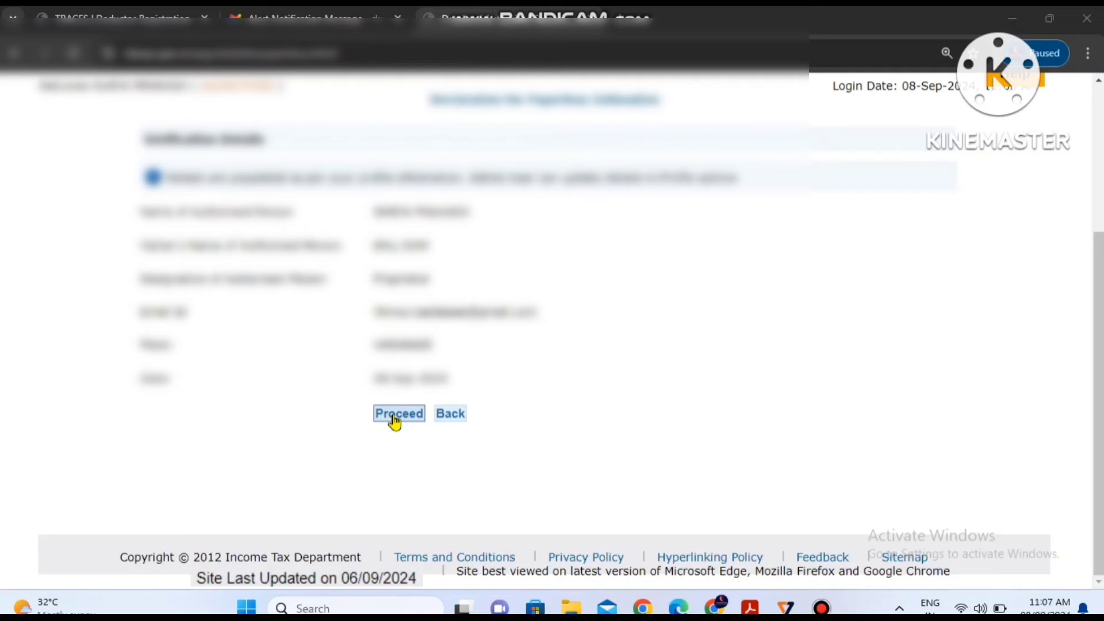
click(396, 415)
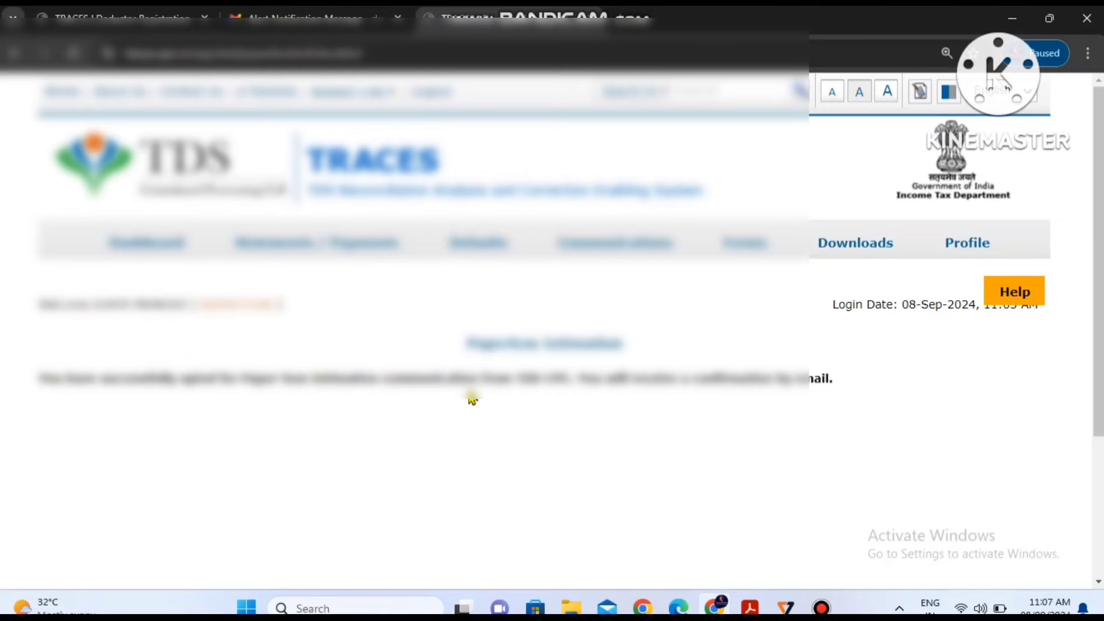
scroll(472, 400, down, 4)
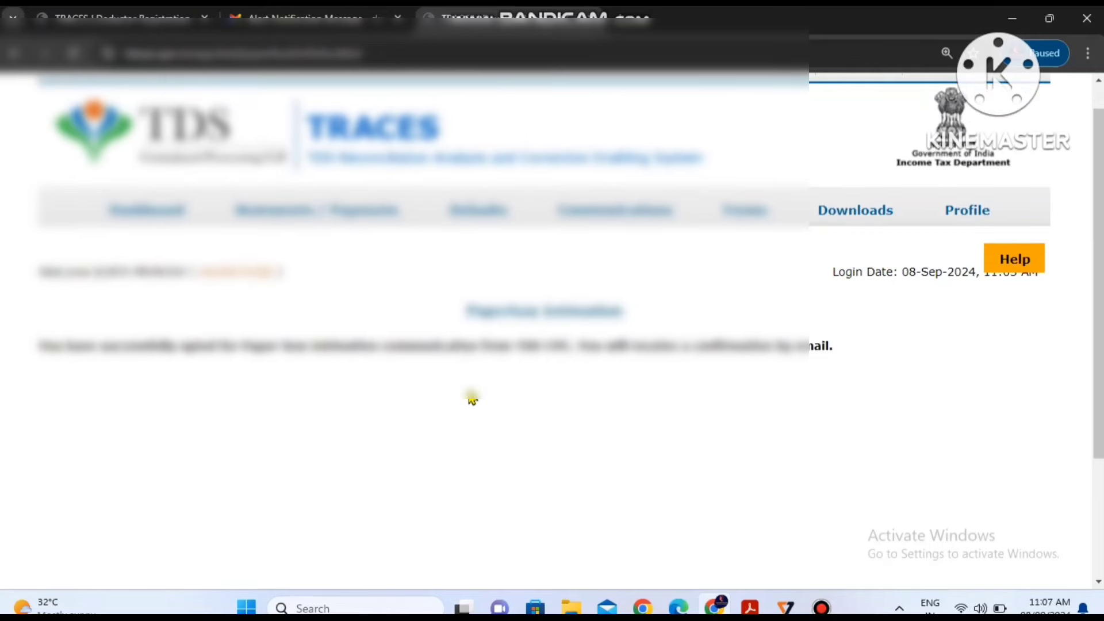
scroll(472, 400, up, 1)
scroll(472, 400, up, 3)
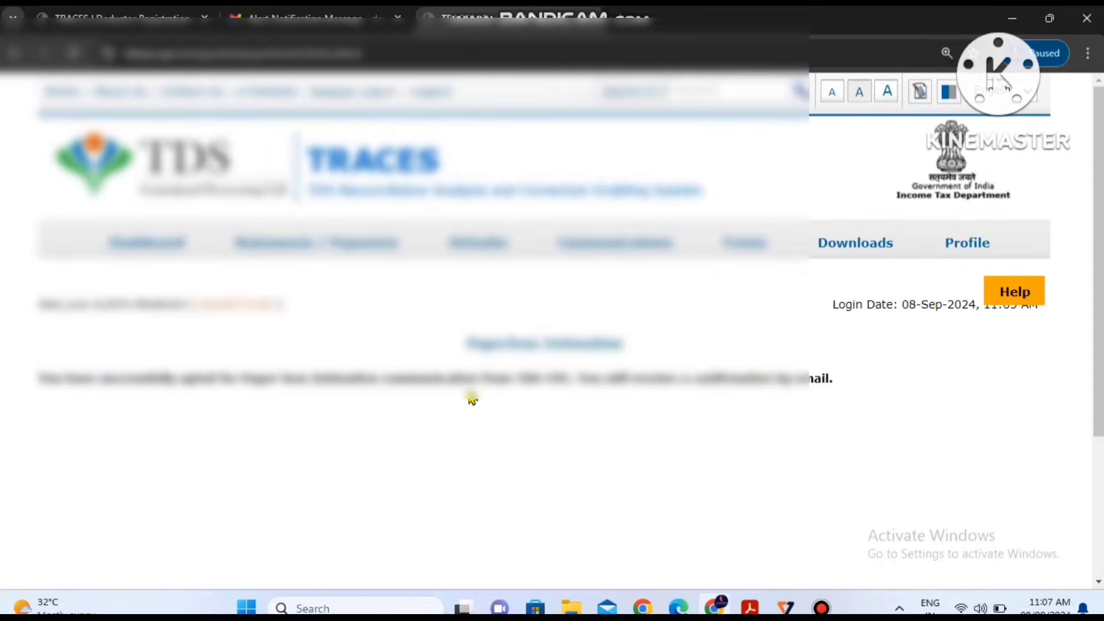
mouse_move(345, 254)
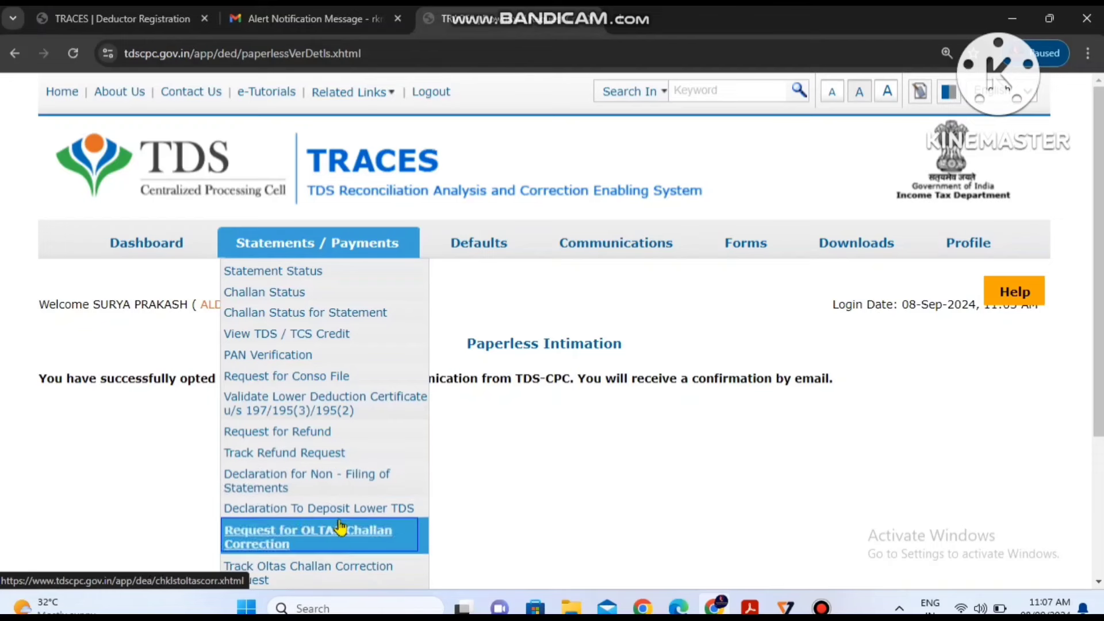
mouse_move(584, 254)
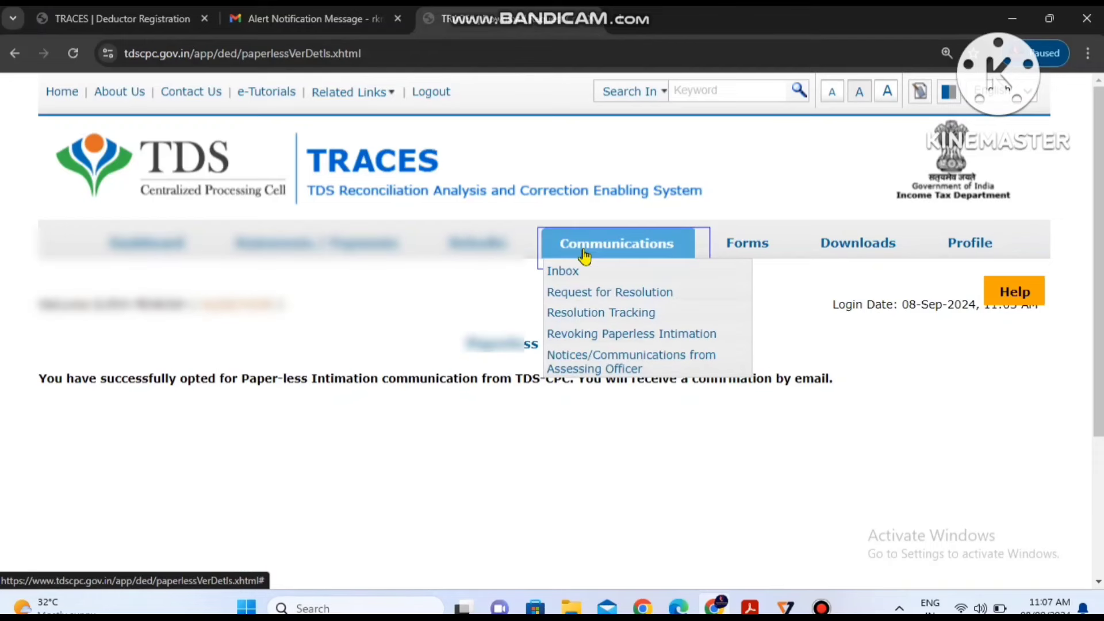
mouse_move(868, 246)
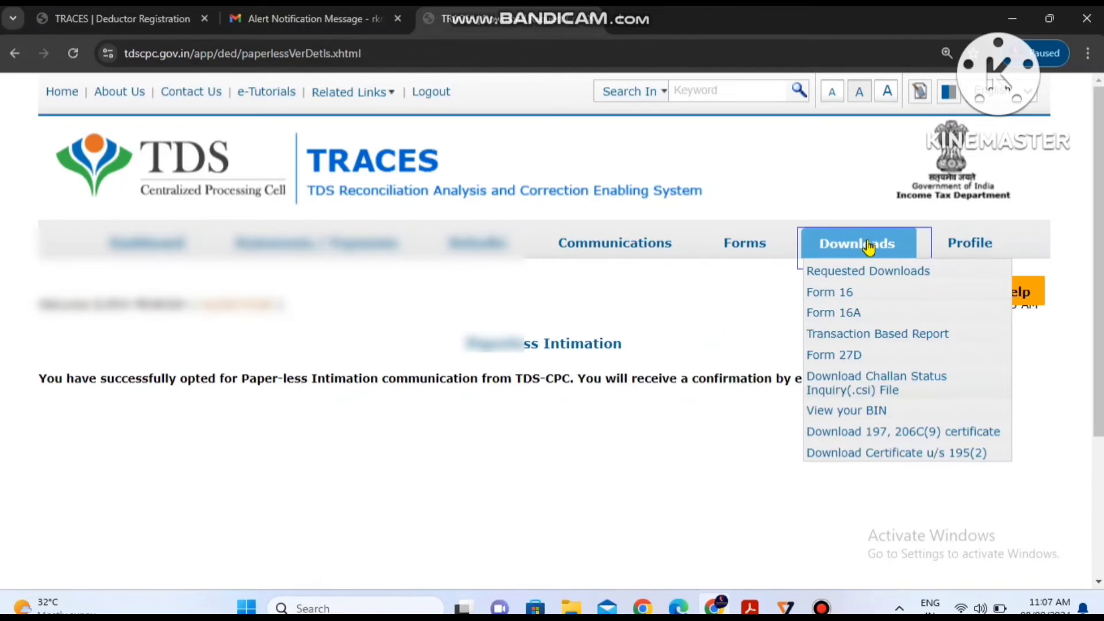